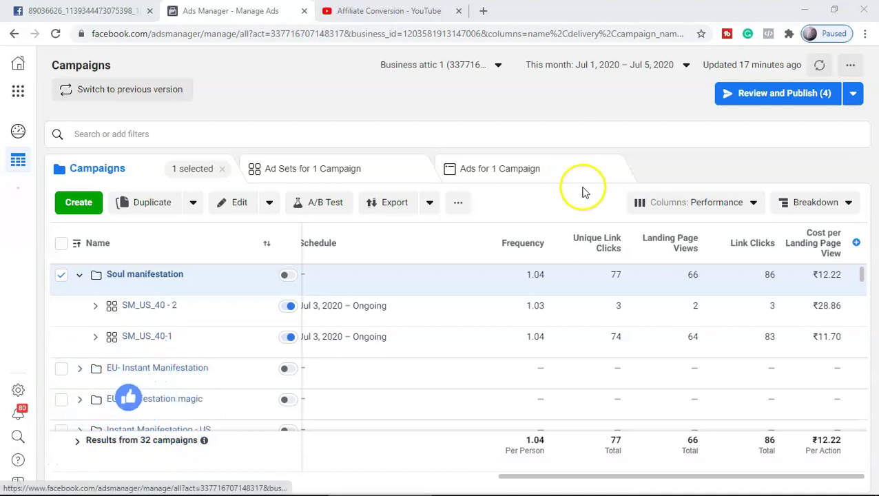
Review the performance columns of the Soul manifestation campaign and its two ad sets across the whole table
mouse_move(334, 290)
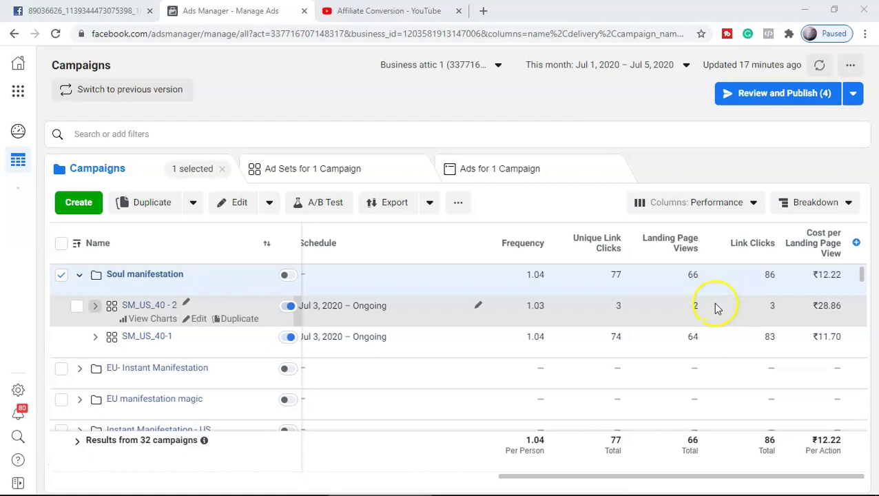
left_click_drag(671, 476, 170, 486)
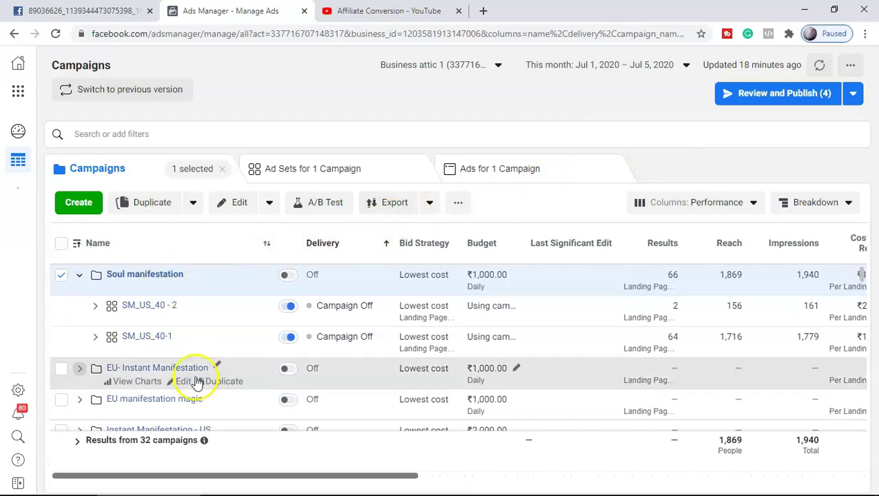
left_click_drag(283, 482, 676, 487)
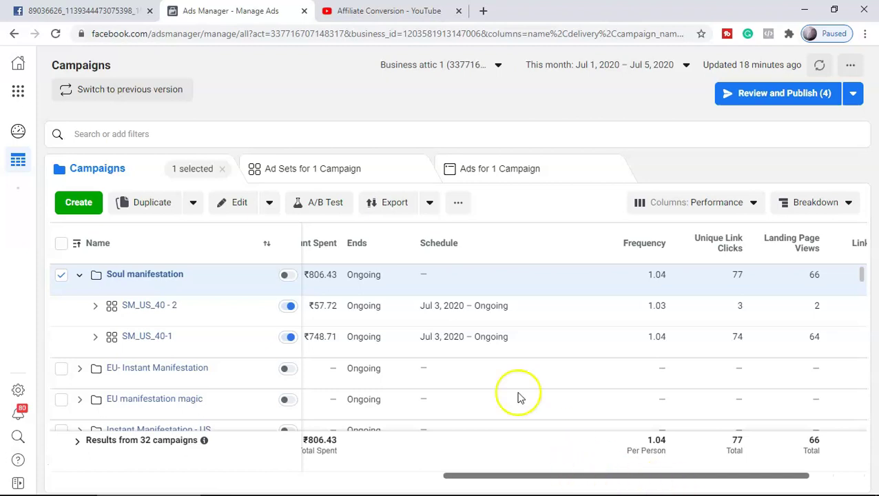
left_click(355, 16)
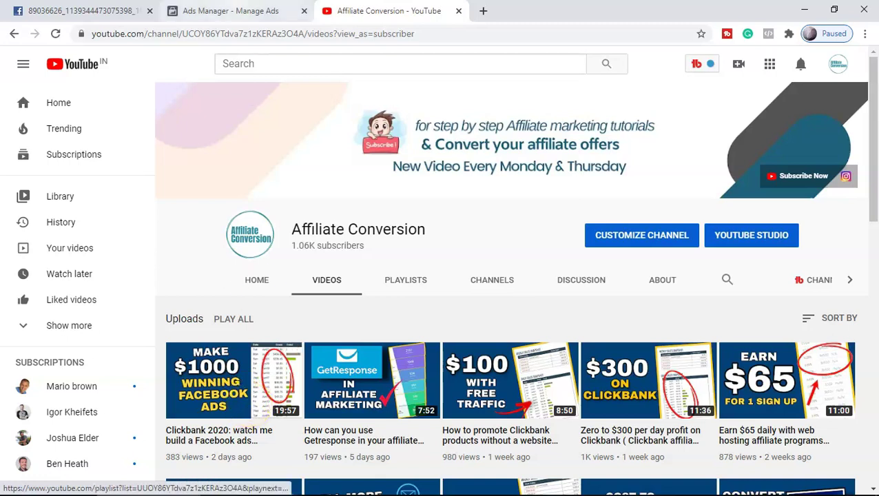
left_click(238, 10)
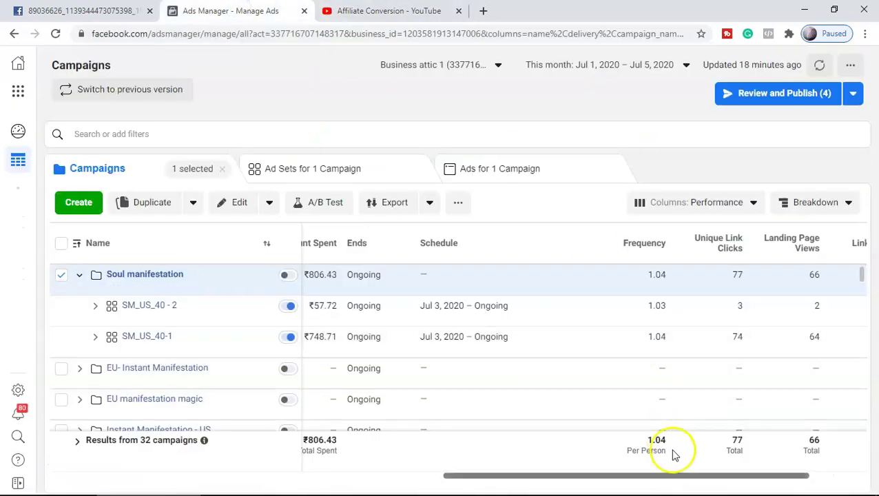
left_click_drag(674, 476, 762, 472)
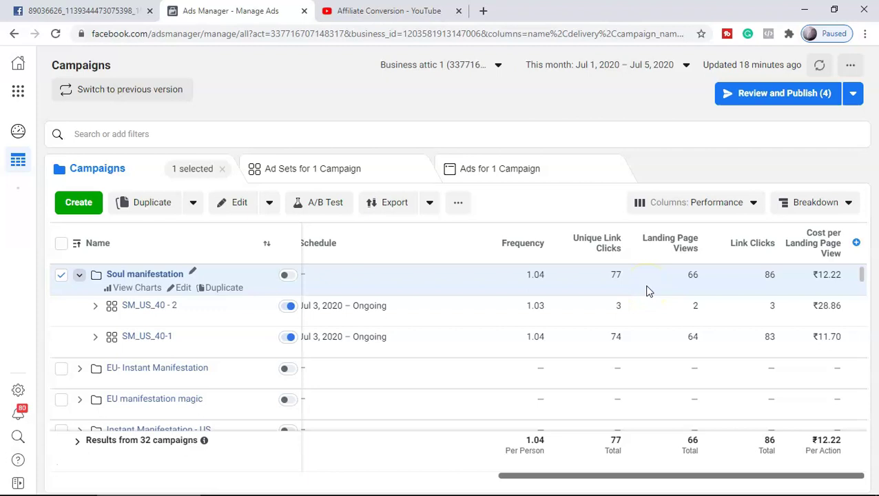
left_click_drag(546, 475, 84, 465)
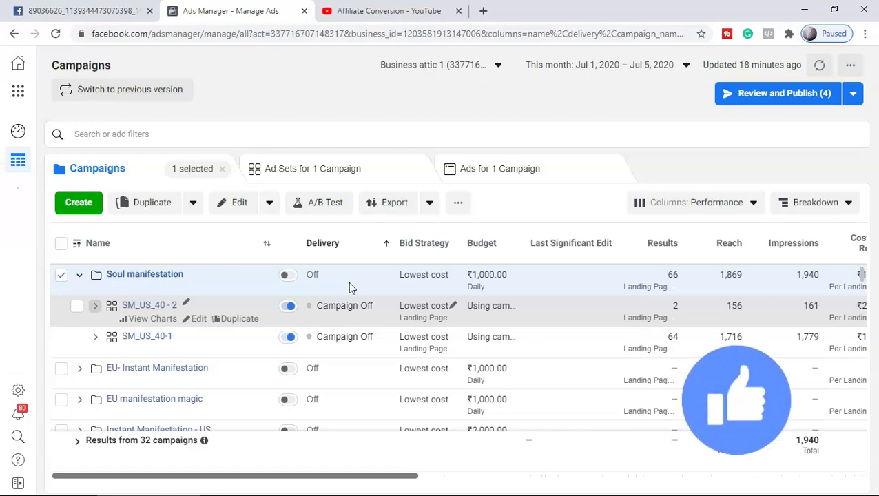
Switch to YouTube and browse the uploaded videos on the Affiliate Conversion channel
left_click(386, 11)
scroll(664, 386, "down", 3)
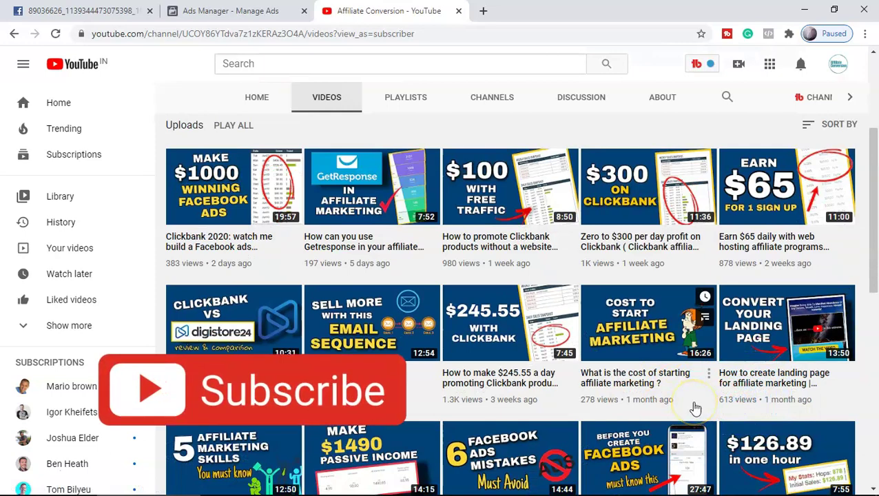
scroll(703, 411, "up", 3)
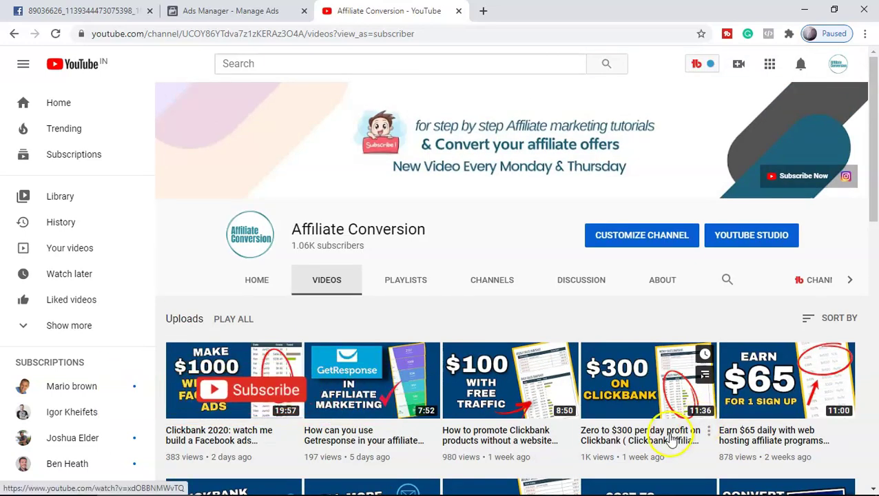
Switch to Ads Manager and check the Campaign Budget Optimization settings in the new traffic campaign form
left_click(178, 13)
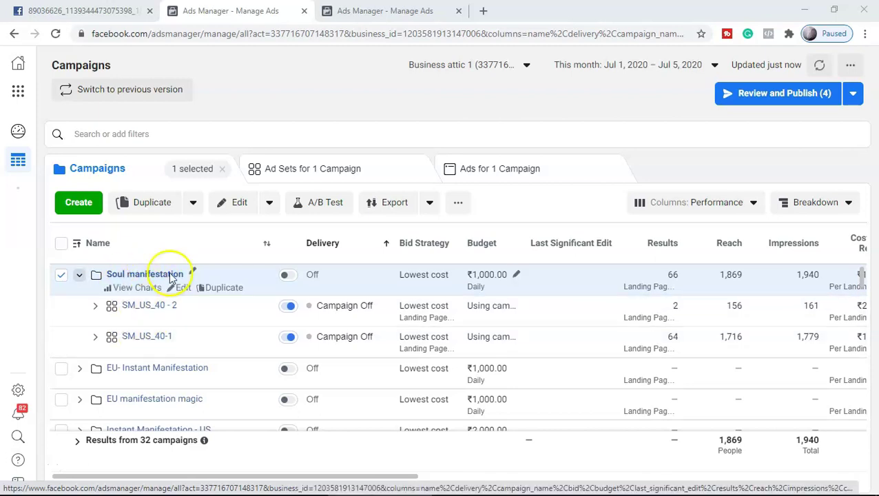
left_click(393, 8)
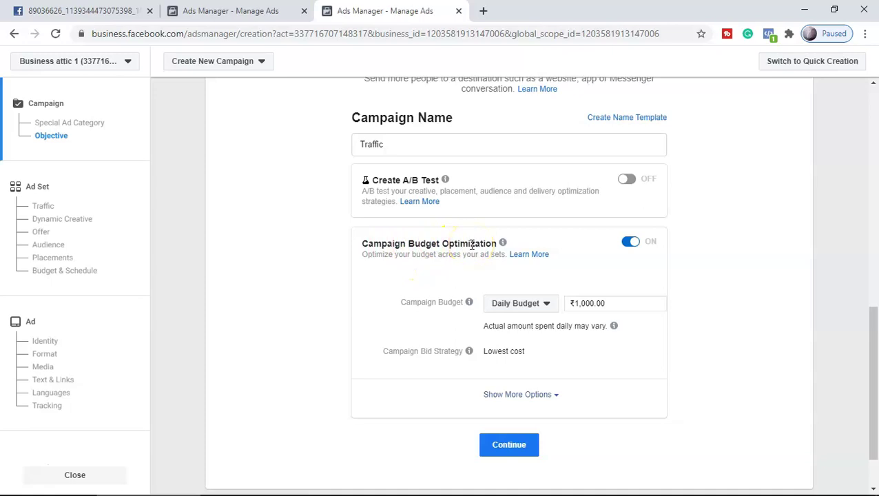
left_click(230, 11)
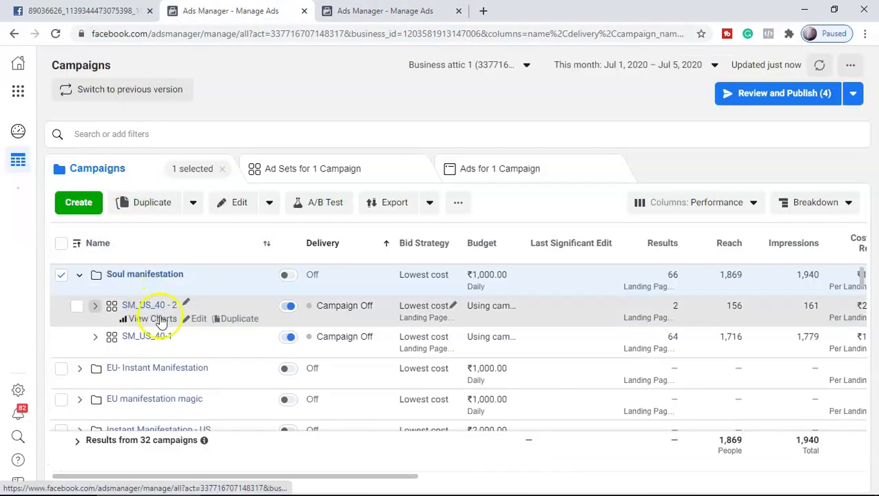
Expand the SM_US_40 - 2 ad set under the Soul manifestation campaign to list its ads
left_click(95, 307)
left_click(96, 307)
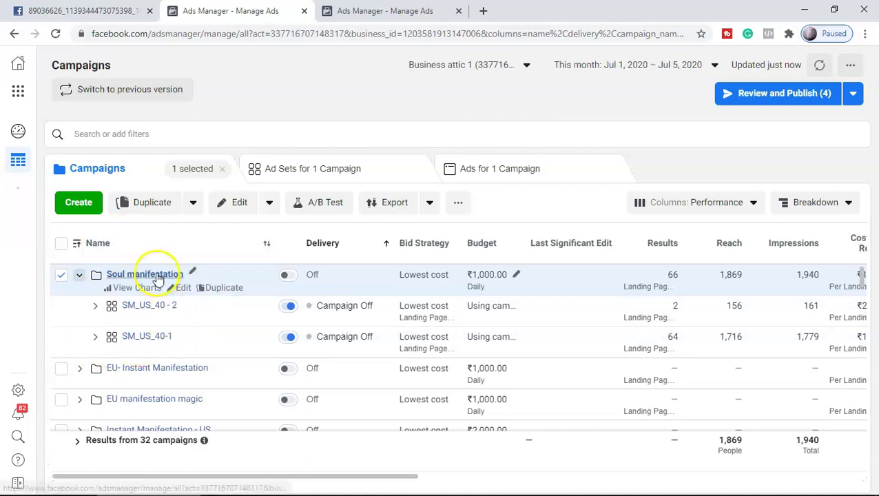
left_click(96, 307)
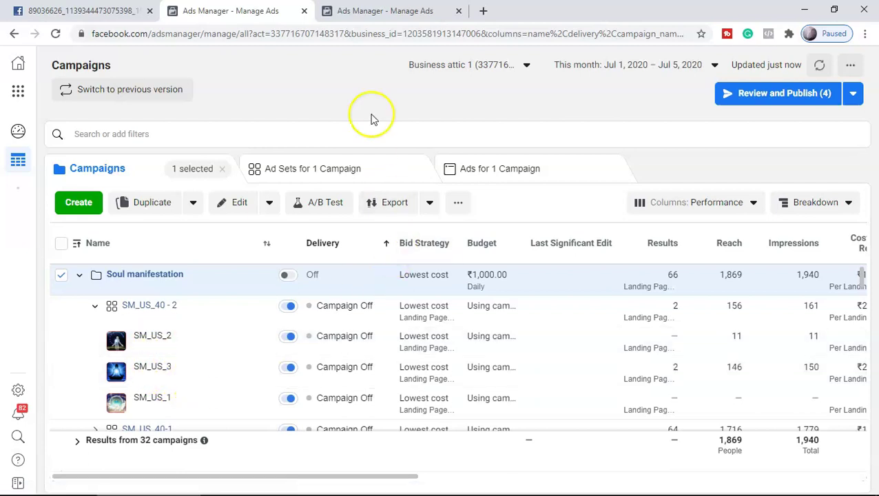
Examine the new campaign form's budget settings and its Optimization for Ad Delivery options
left_click(376, 11)
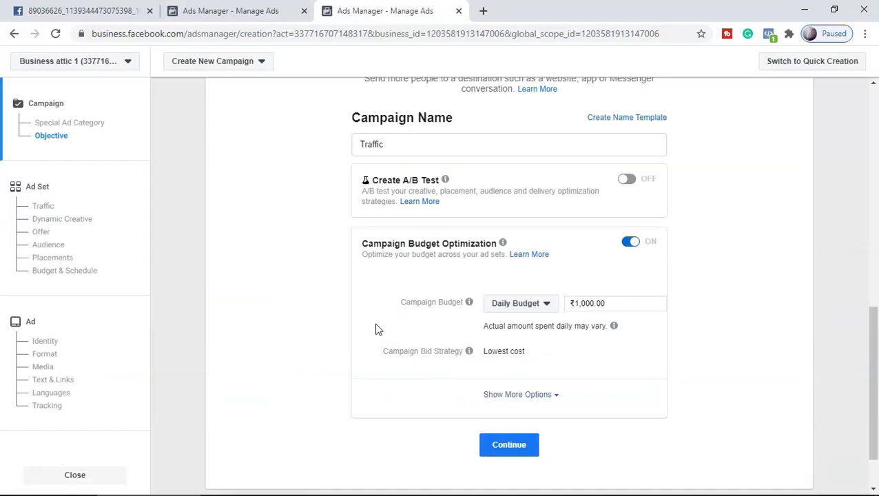
key("ctrl+shift+Tab")
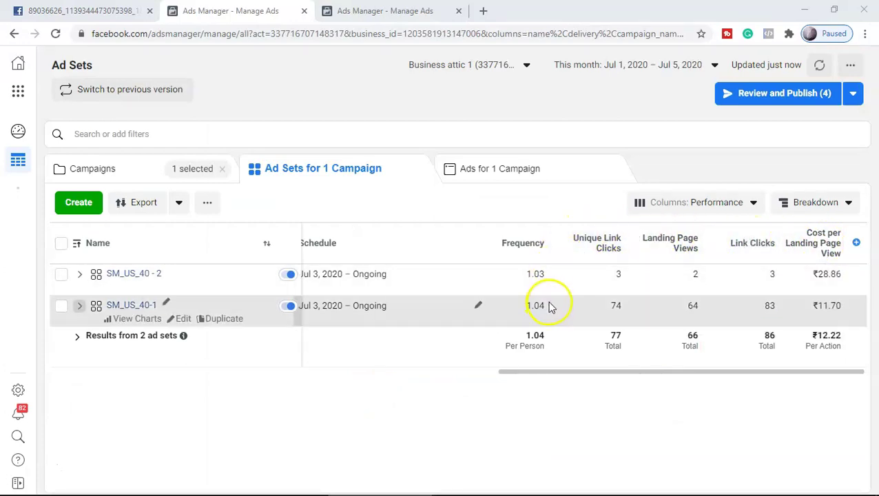
left_click(403, 11)
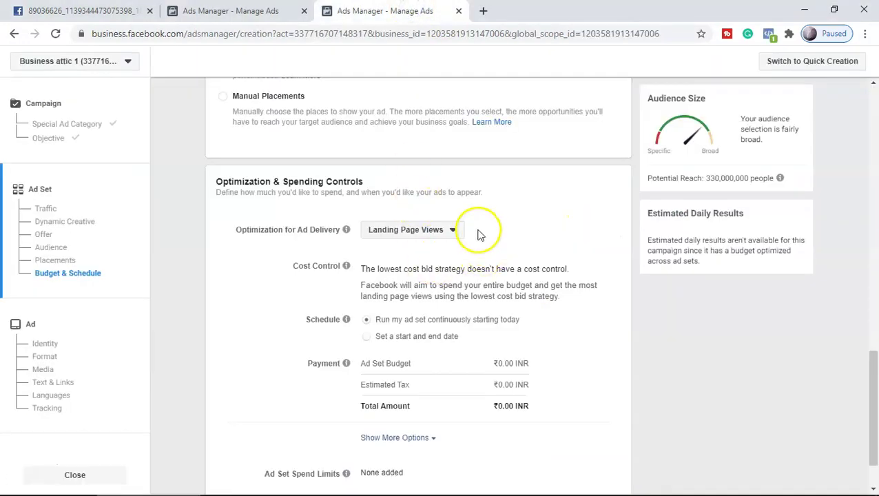
left_click(452, 232)
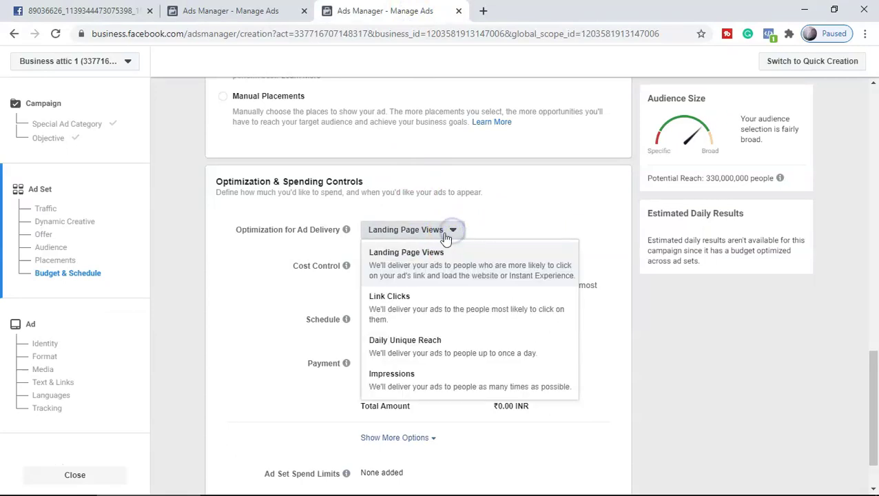
left_click(228, 303)
Review the metrics of the SM_US_40 - 2 and SM_US_40-1 ad sets across the ad sets table
left_click(237, 11)
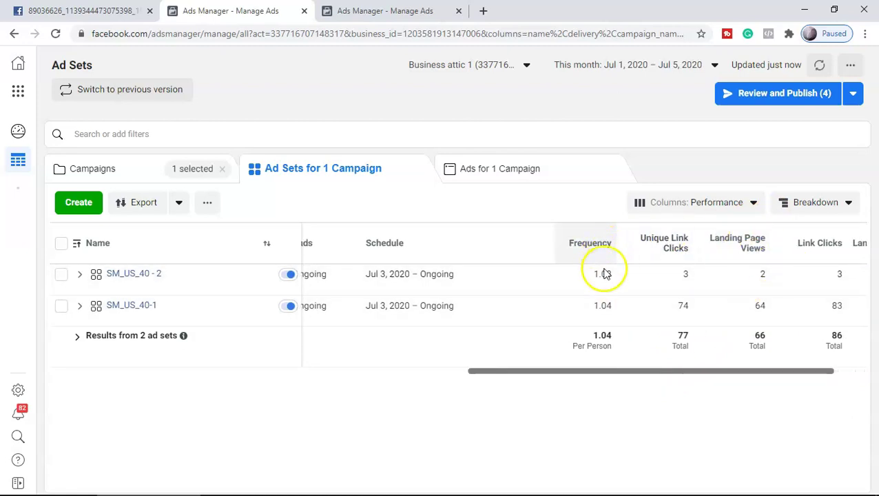
left_click_drag(548, 370, 488, 369)
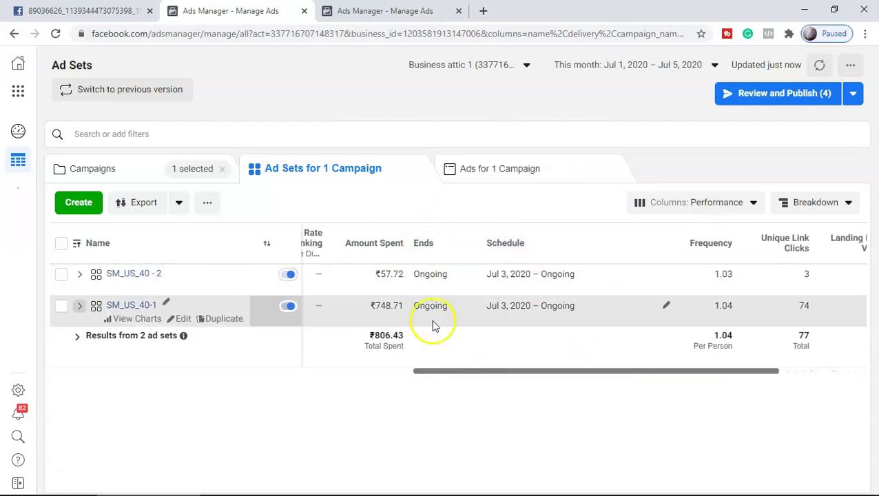
left_click_drag(436, 372, 116, 356)
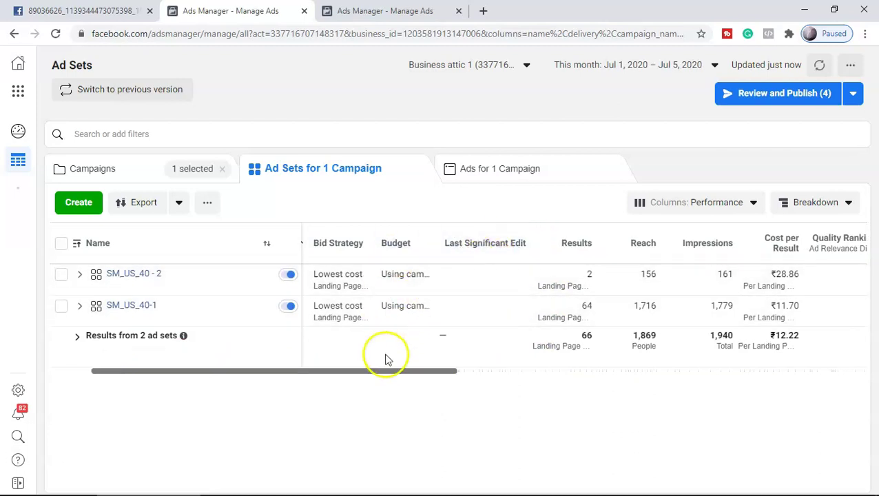
left_click_drag(382, 373, 875, 368)
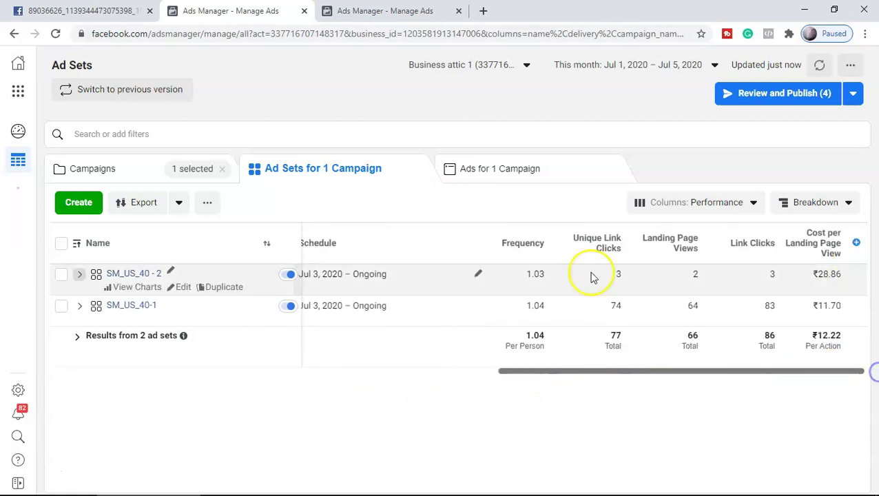
Open the column customization for the ad sets table and try out the Clicks (All) metric
left_click(751, 210)
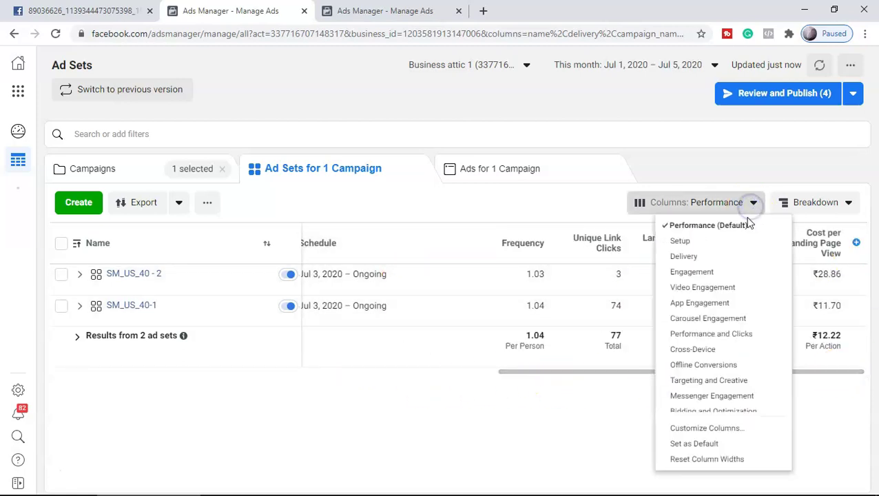
left_click(707, 428)
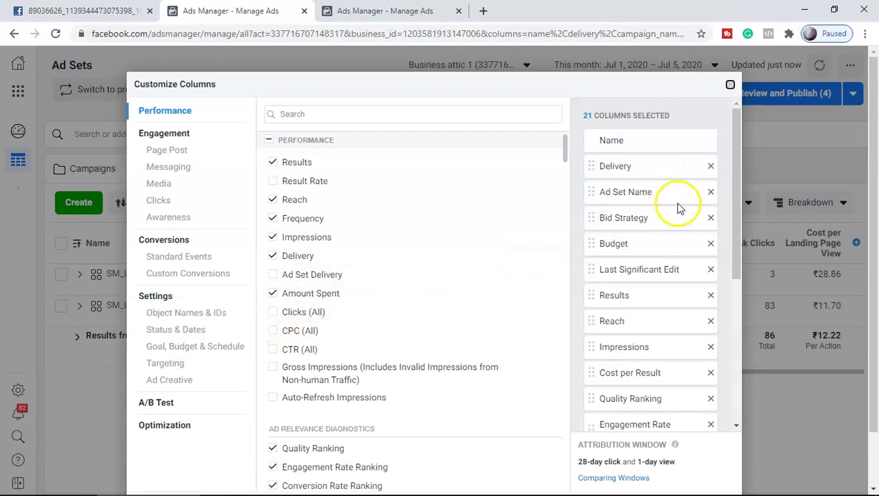
scroll(685, 276, "down", 3)
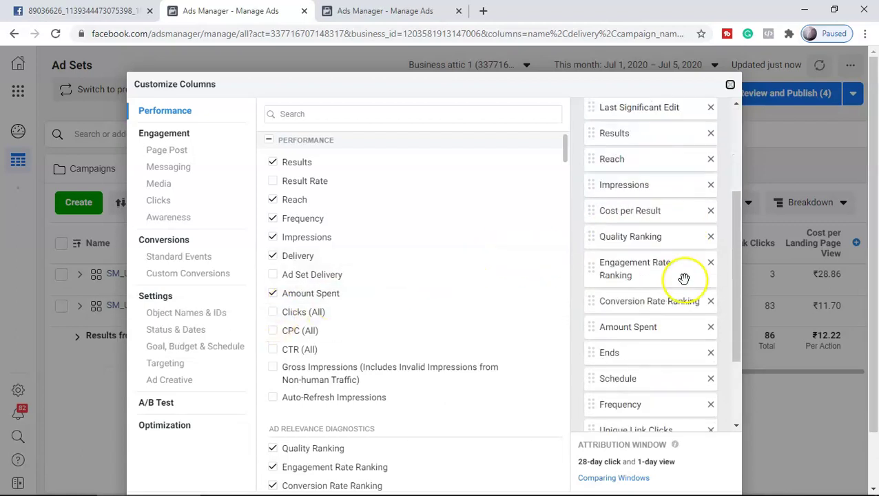
left_click(275, 315)
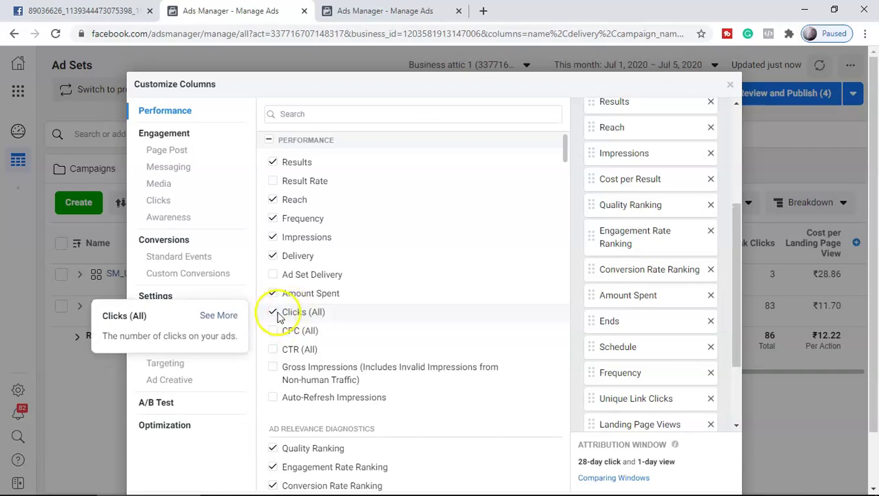
mouse_move(289, 315)
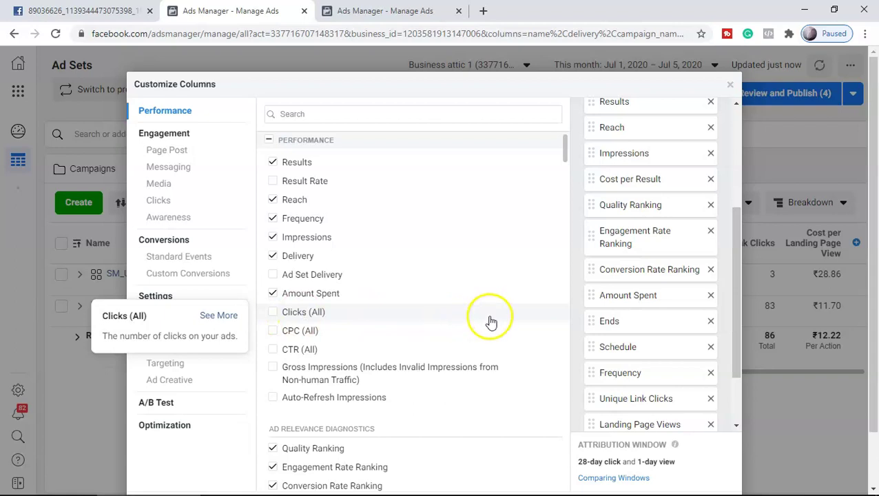
Remove the Link Clicks metric from the selected columns
scroll(491, 321, "down", 5)
scroll(493, 329, "down", 15)
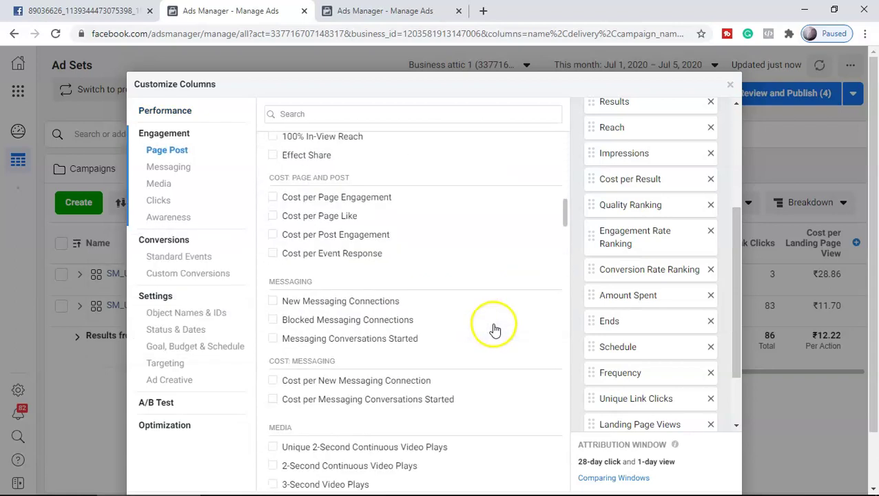
left_click(297, 282)
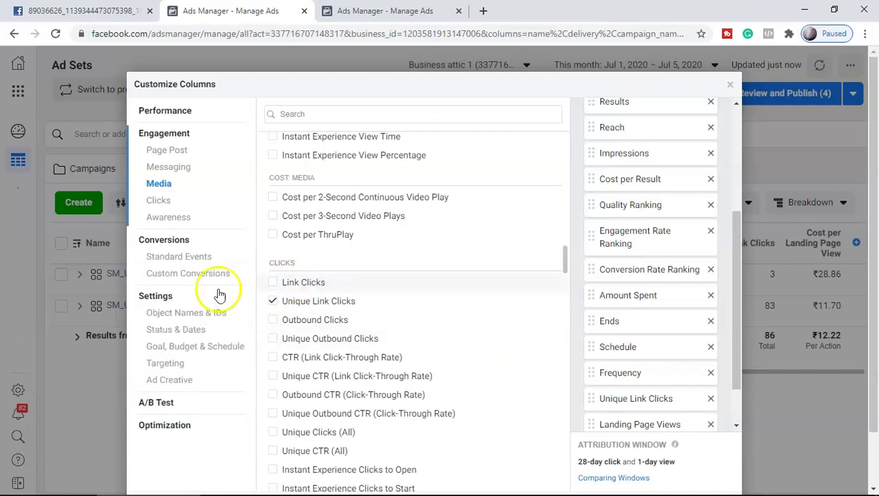
mouse_move(358, 288)
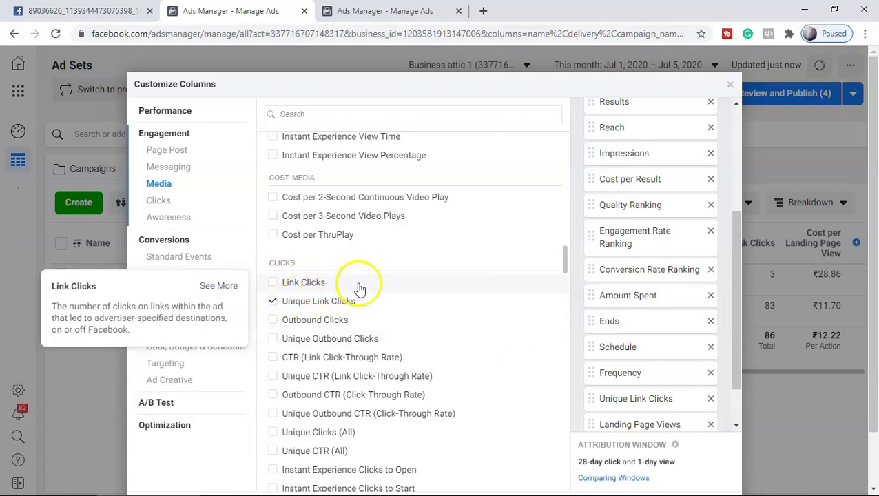
Remove Last Significant Edit, Budget and Bid Strategy from the selected columns
scroll(496, 324, "up", 8)
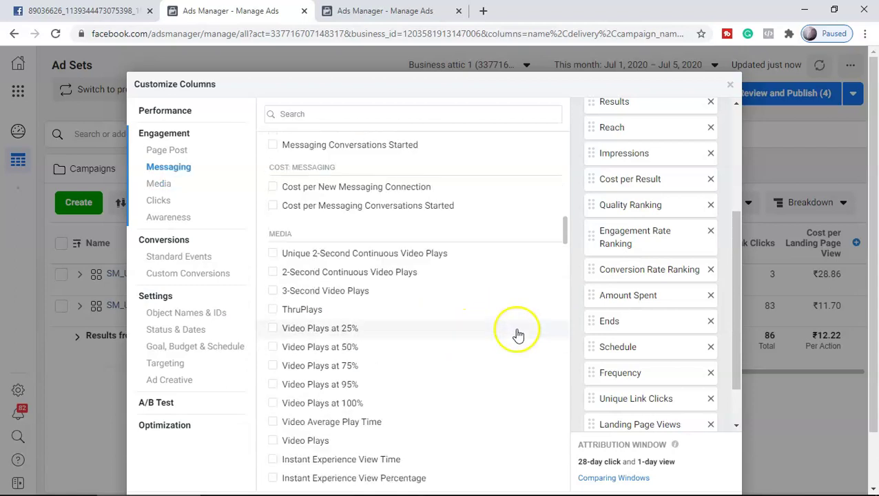
scroll(534, 326, "up", 3)
scroll(648, 319, "up", 3)
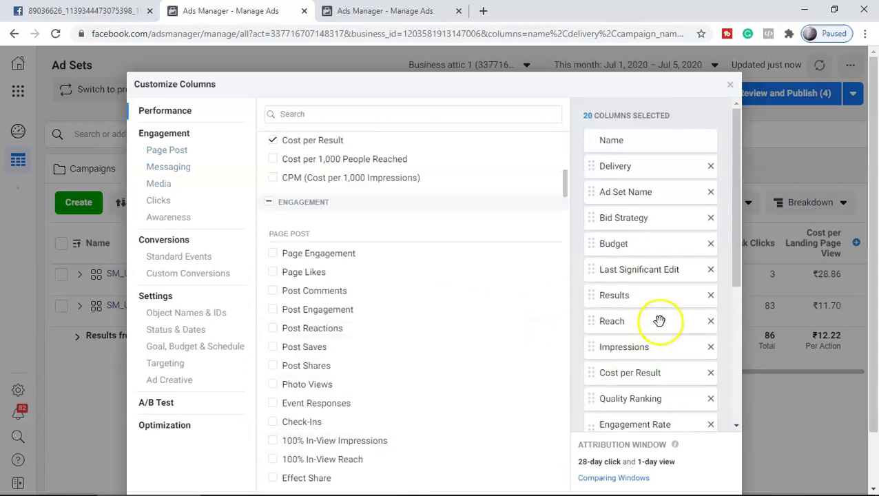
left_click(711, 270)
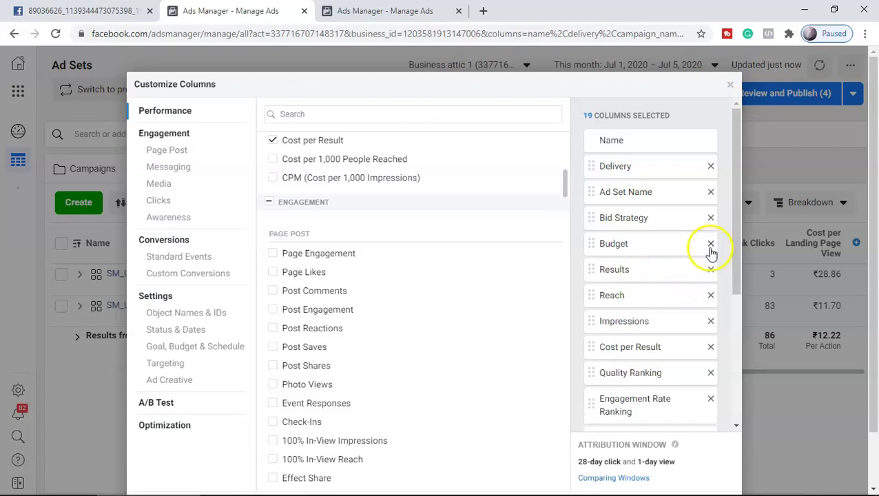
left_click(710, 245)
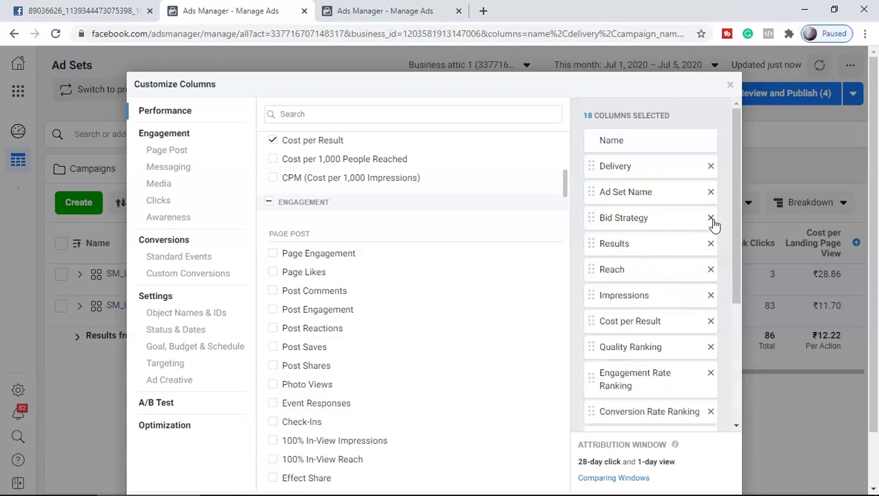
left_click(711, 219)
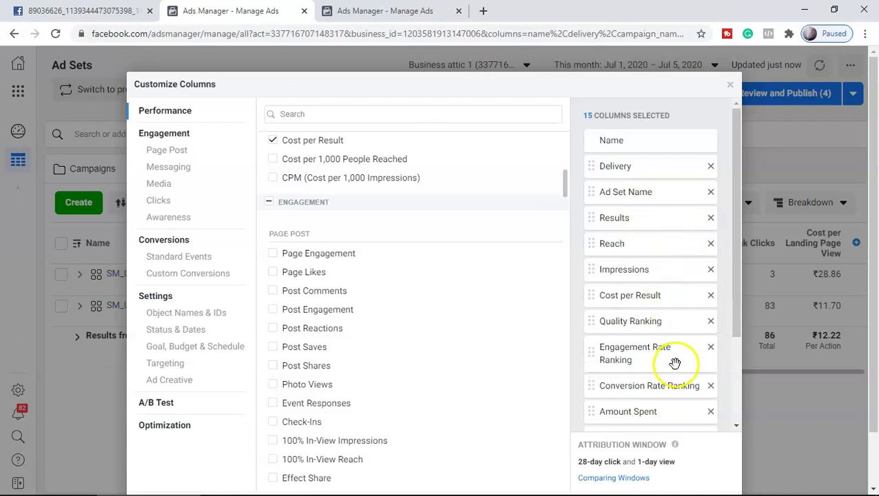
Apply the customized column selection to the ad sets table
scroll(716, 400, "down", 2)
left_click(713, 452)
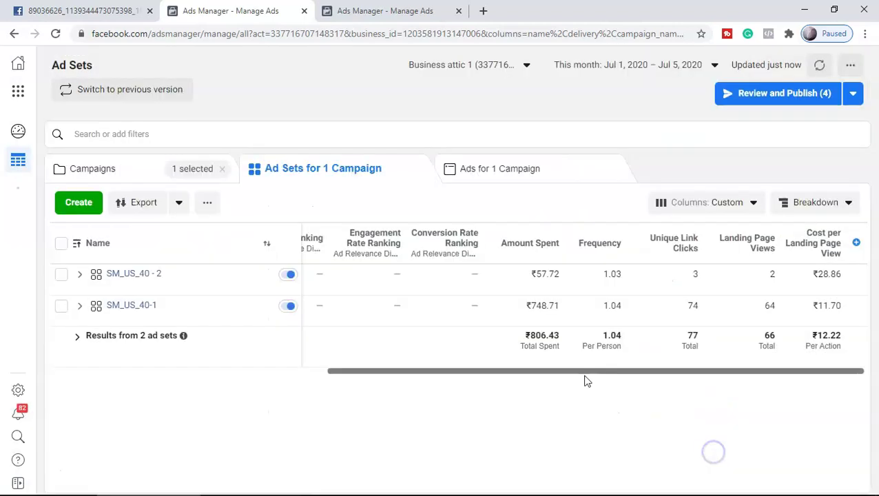
Review the ad sets' metrics across the customized table and expand SM_US_40 - 2 and SM_US_40-1 to show their ads
left_click_drag(590, 374, 831, 372)
left_click_drag(466, 371, 149, 367)
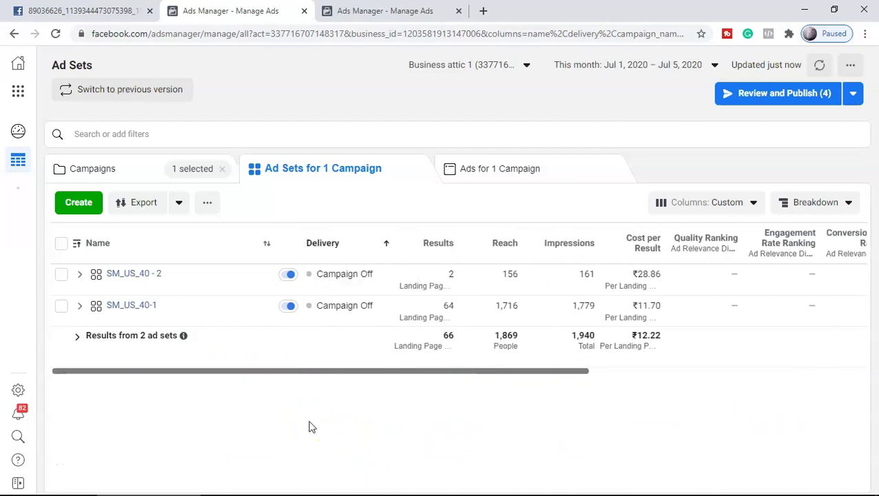
left_click_drag(425, 372, 703, 363)
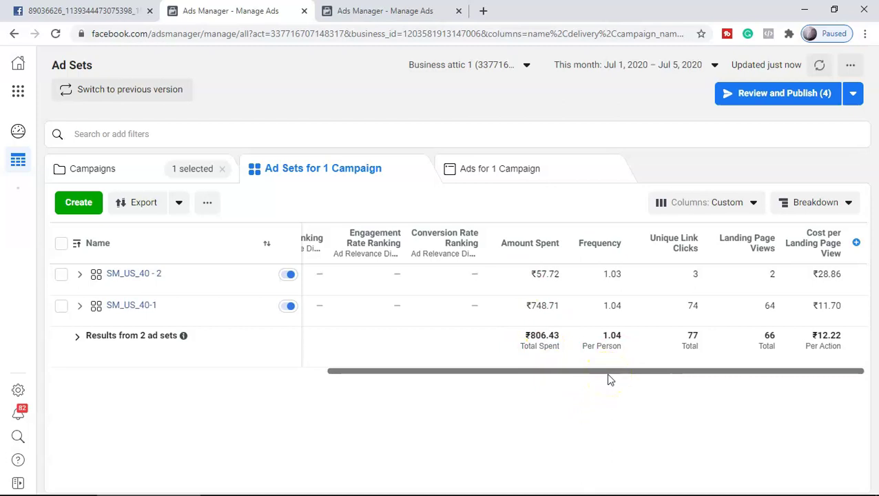
left_click(81, 276)
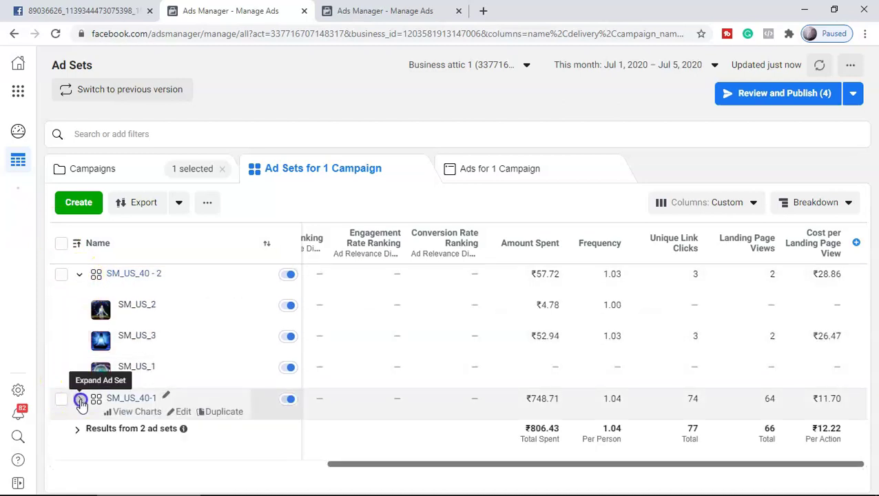
left_click(79, 399)
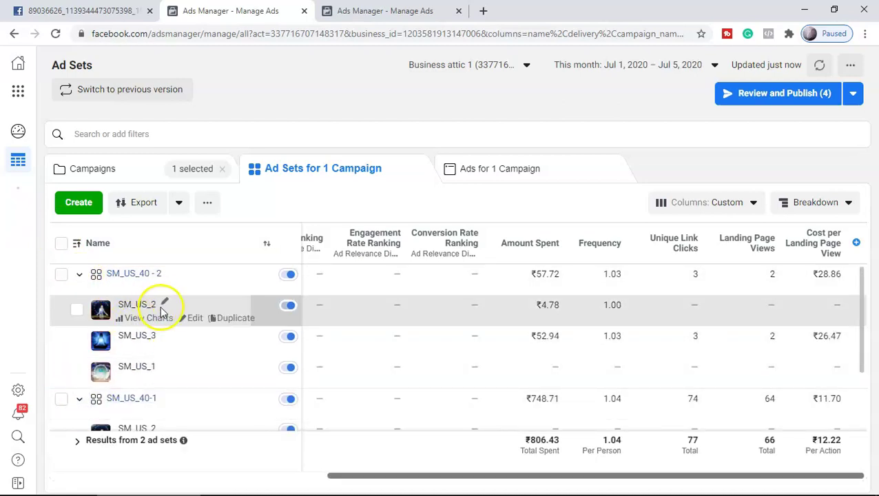
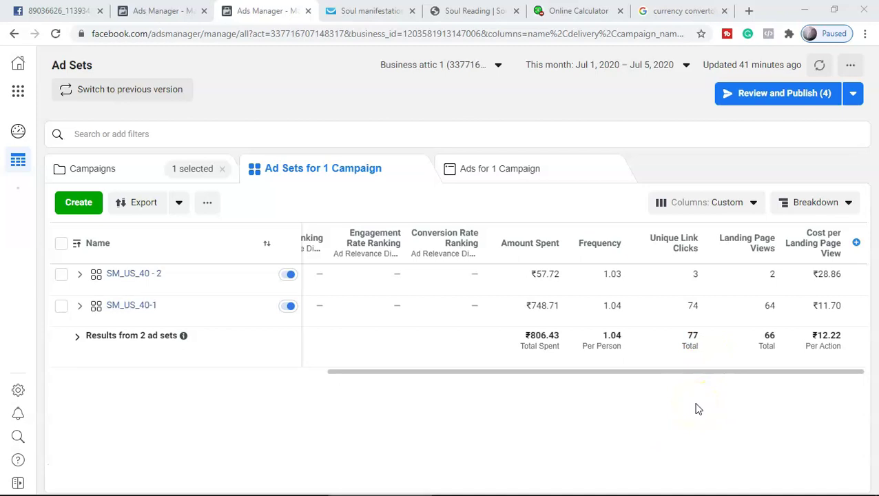
Examine the Soul manifestation landing page alongside the ad sets' unique link clicks, landing page views and cost per landing page view
mouse_move(693, 251)
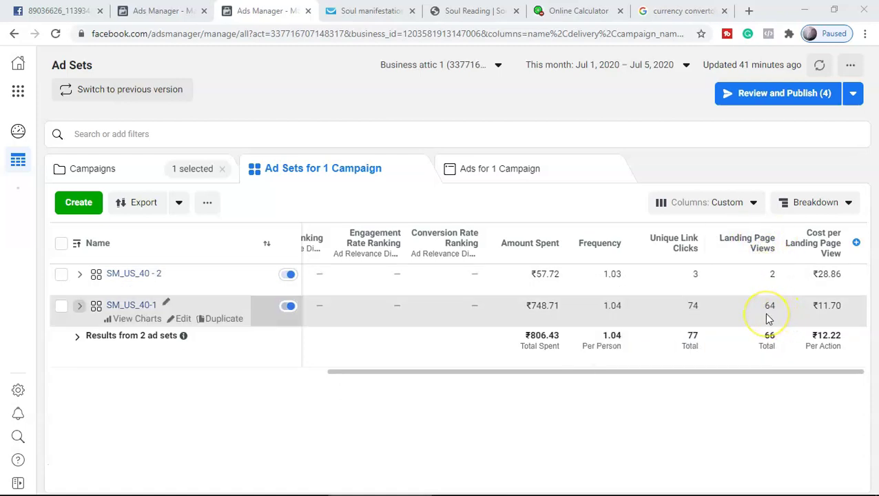
left_click(376, 9)
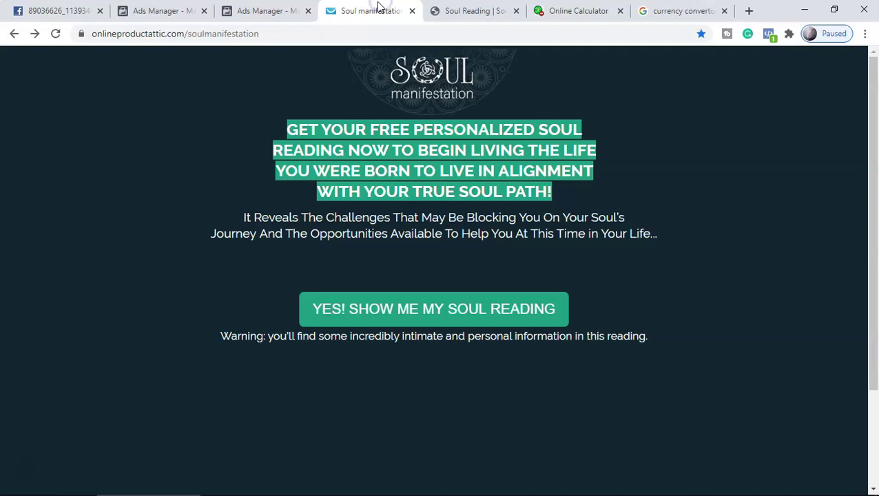
scroll(507, 401, "down", 2)
scroll(507, 400, "up", 2)
left_click(265, 13)
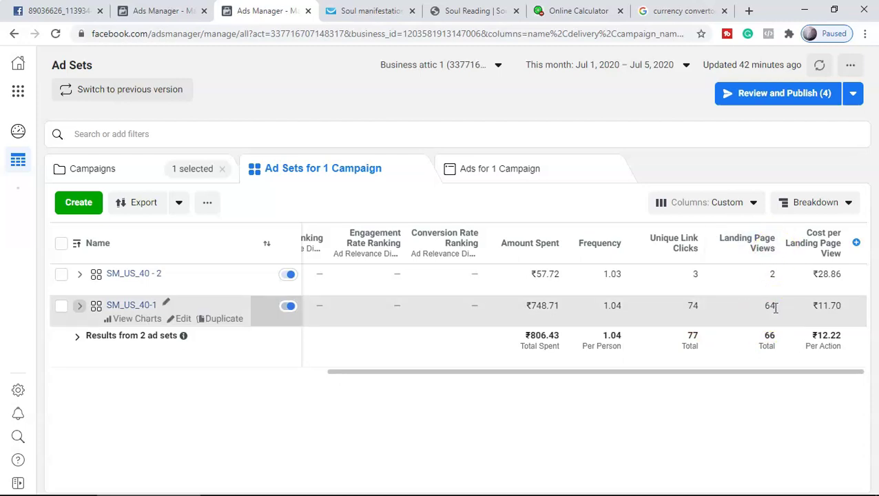
left_click(368, 10)
left_click(269, 10)
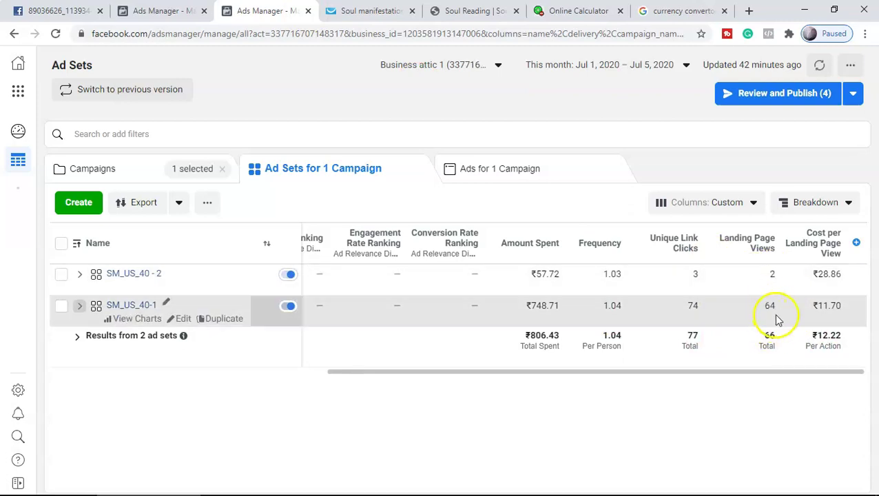
left_click(388, 13)
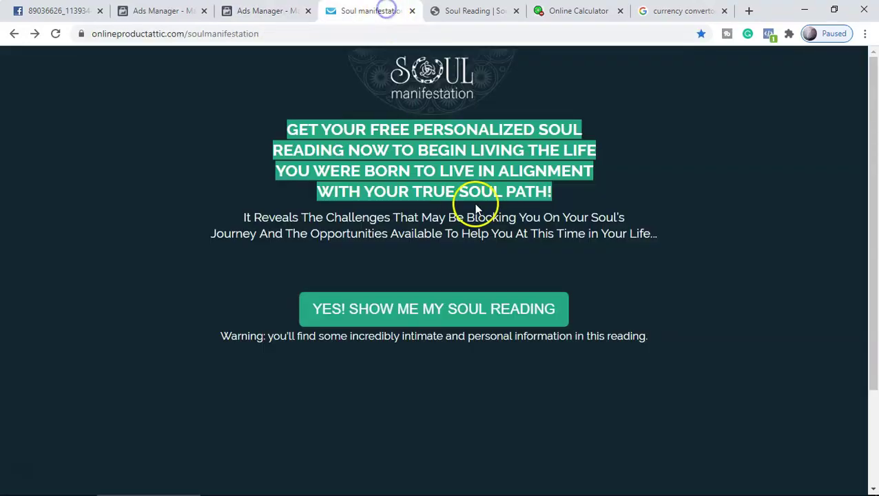
left_click(289, 11)
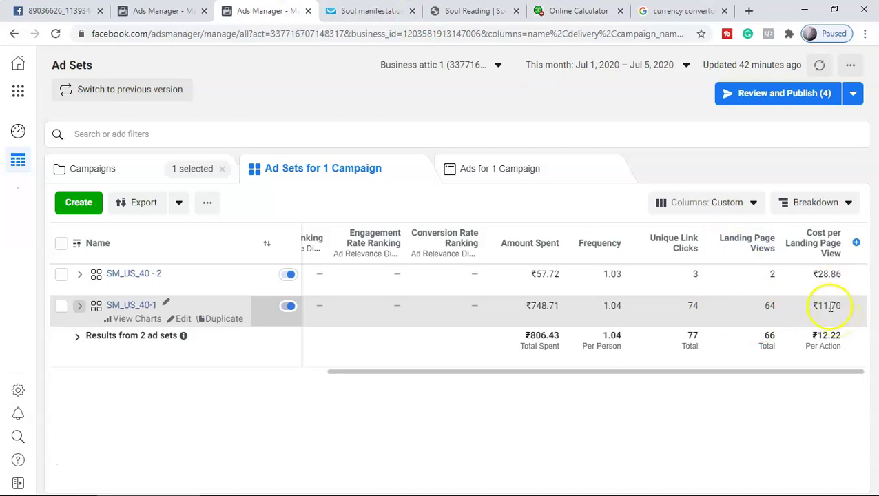
Switch to the online calculator and multiply 64 by 11.7 to check the SM_US_40-1 ad set's spend
left_click(565, 11)
left_click(433, 267)
left_click(369, 267)
left_click(465, 268)
type("11.7")
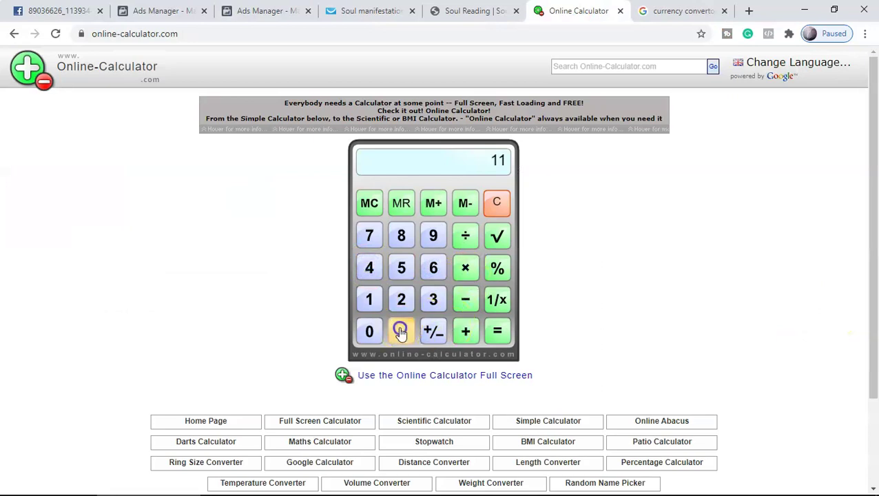
key("Return")
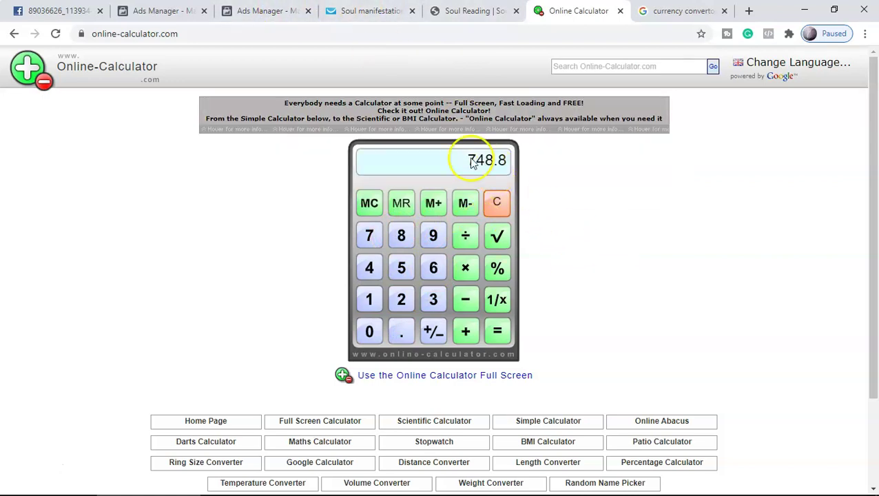
Return to the ad sets table and expand SM_US_40-1 to review its ads' quality, engagement rate and conversion rate rankings
left_click(288, 20)
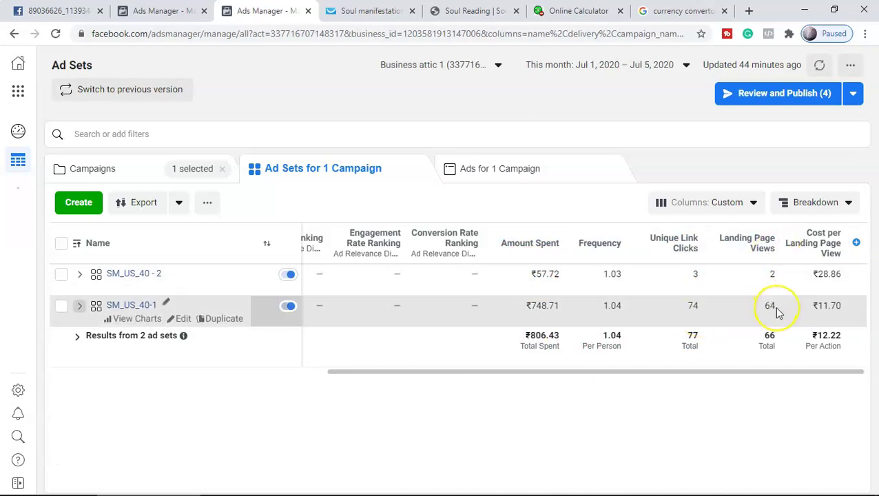
left_click(838, 311)
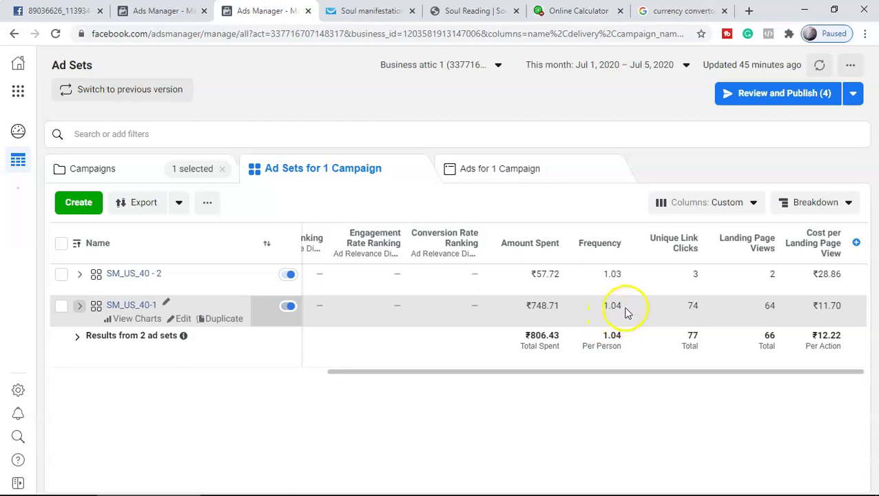
left_click_drag(450, 372, 359, 377)
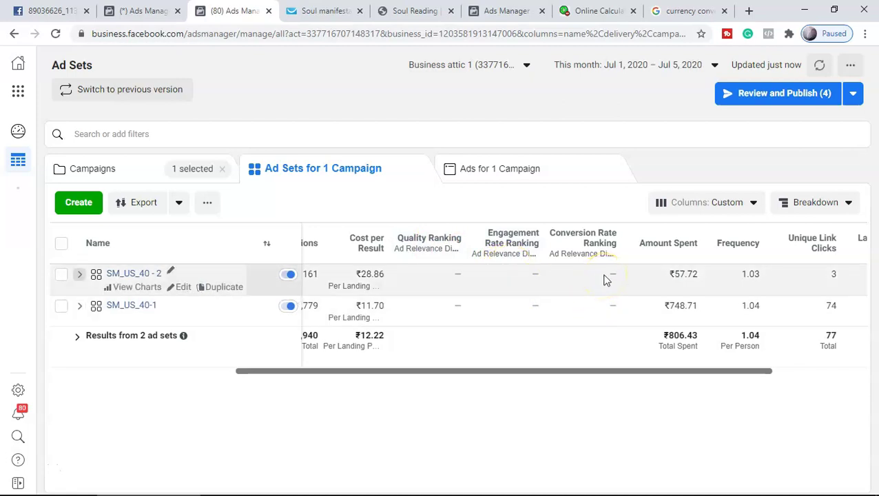
left_click(80, 306)
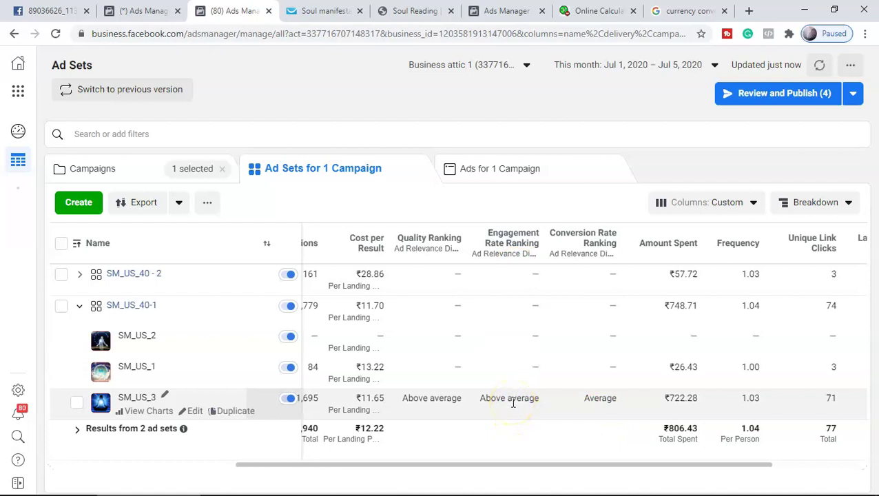
Examine the SM_US_3 ad preview and its reactions, comments and shares, then return to the ad sets table
left_click(511, 11)
scroll(483, 320, "down", 10)
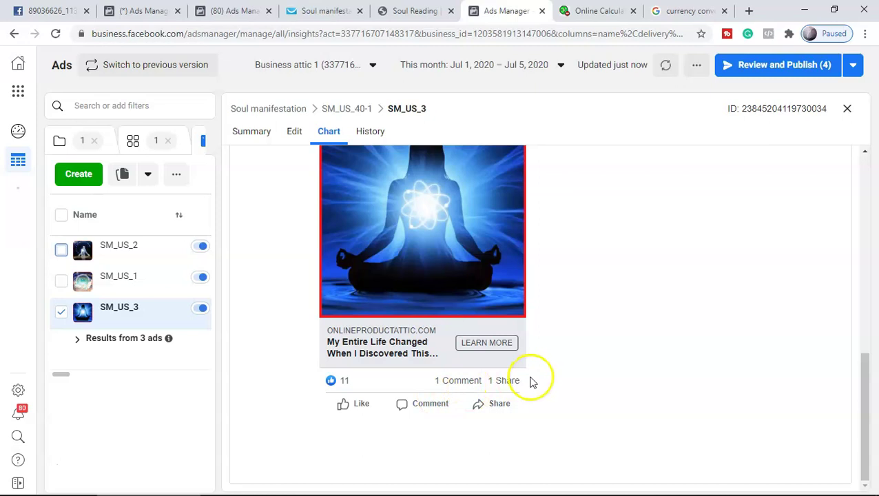
left_click(233, 12)
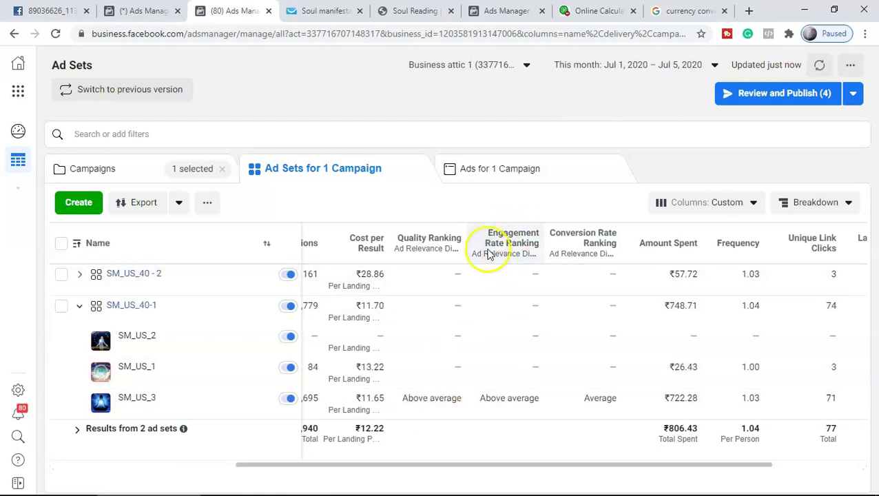
Compare the Soul manifestation landing page with the Soul Reading offer page and return to the ad sets table
left_click(410, 11)
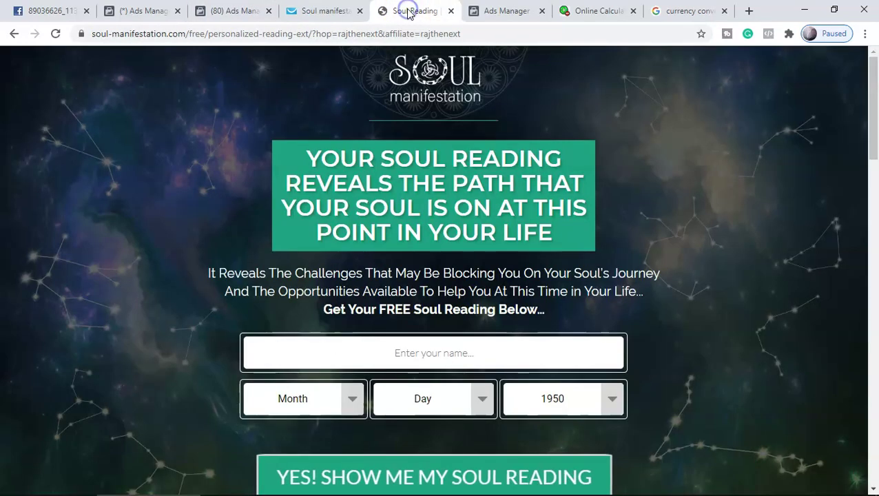
left_click(336, 10)
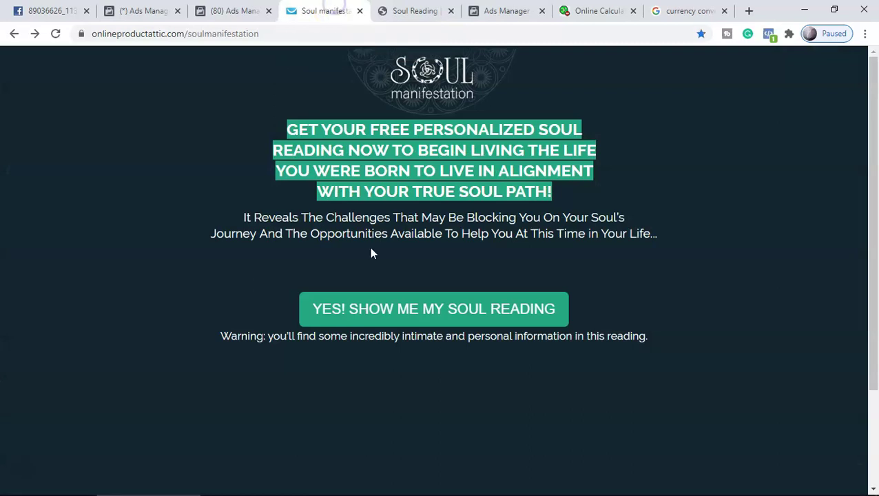
key("ctrl+Tab")
key("ctrl+shift+Tab")
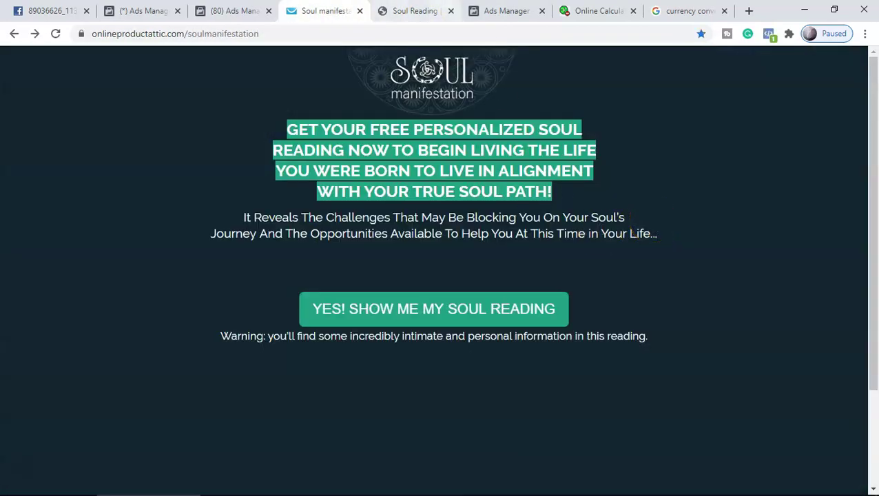
left_click(405, 10)
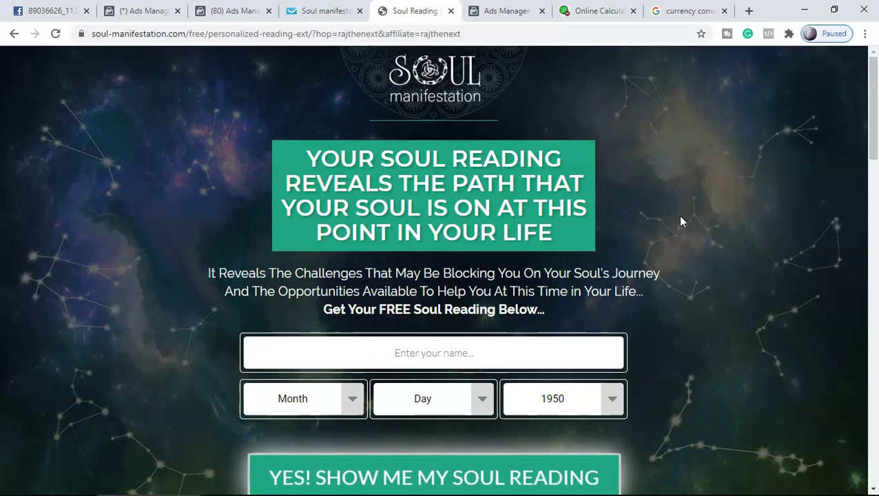
left_click(338, 11)
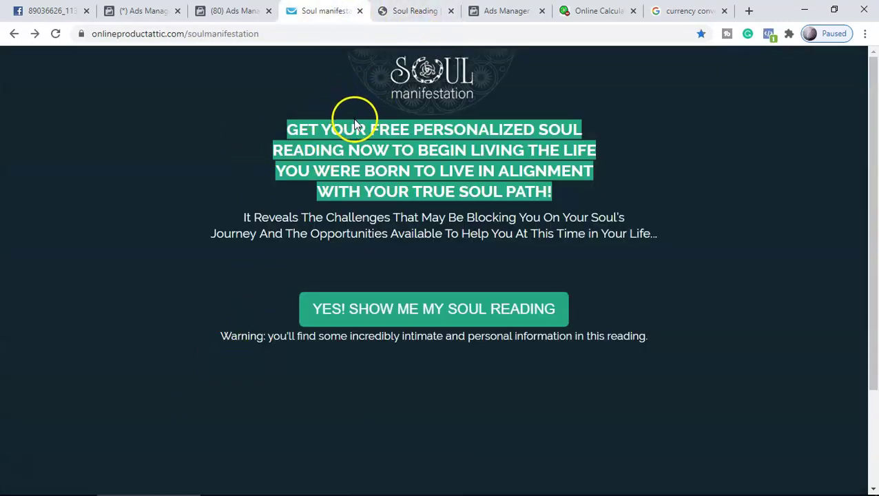
left_click(404, 12)
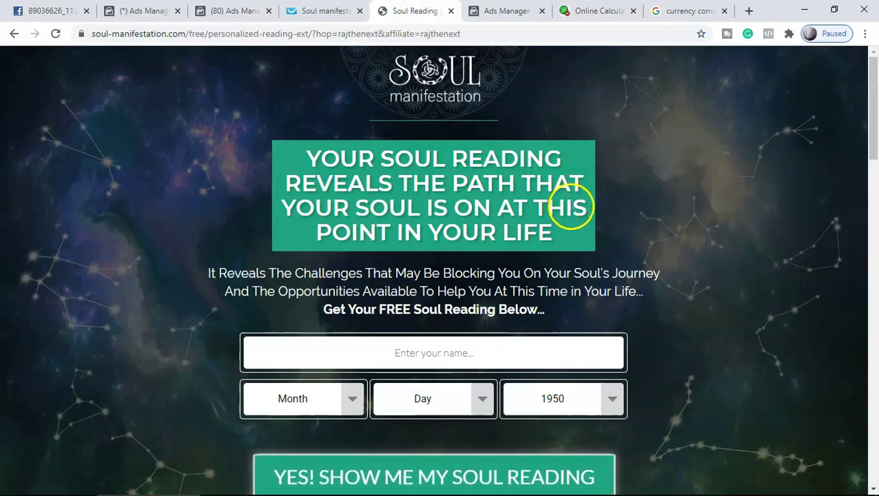
left_click(222, 10)
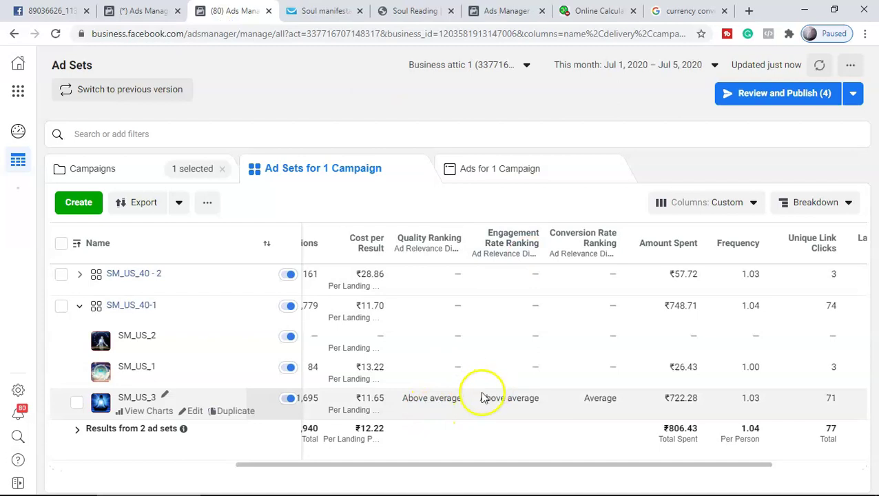
Review the results, reach, impressions, spend and landing page views of the SM_US_40-1 ads, and collapse that ad set
left_click_drag(446, 466, 314, 467)
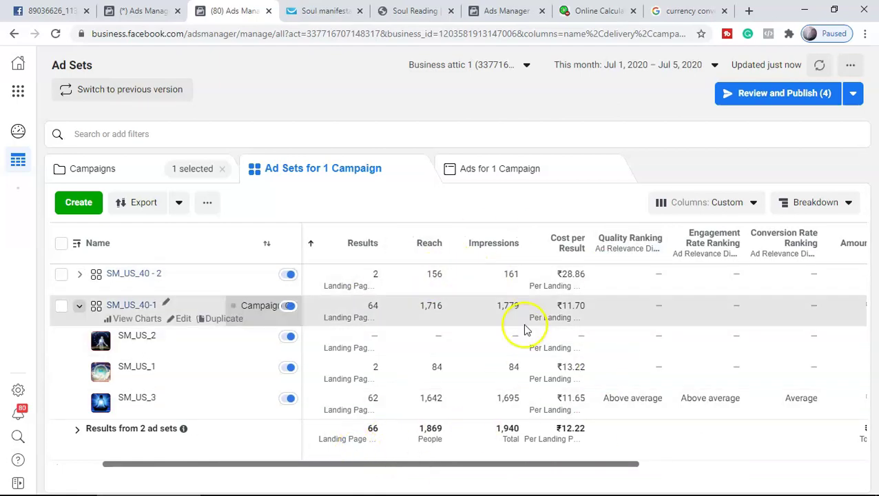
left_click_drag(510, 464, 875, 466)
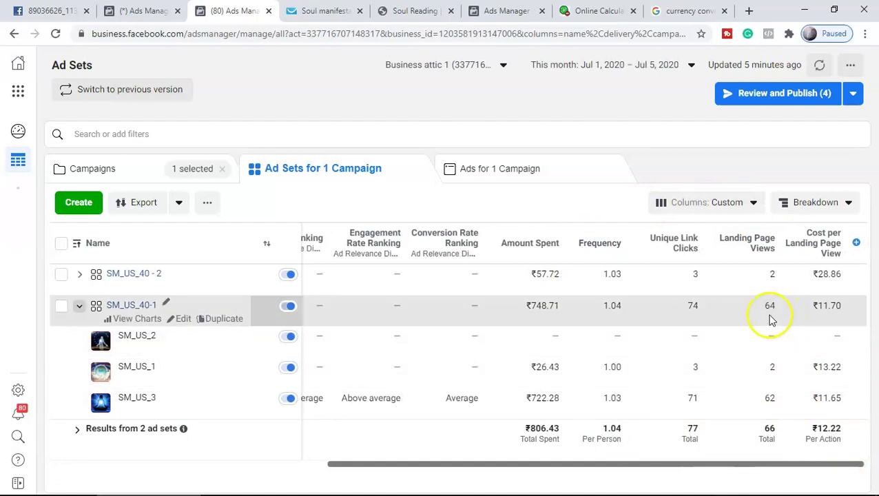
left_click_drag(525, 467, 294, 465)
scroll(472, 237, "right", 1)
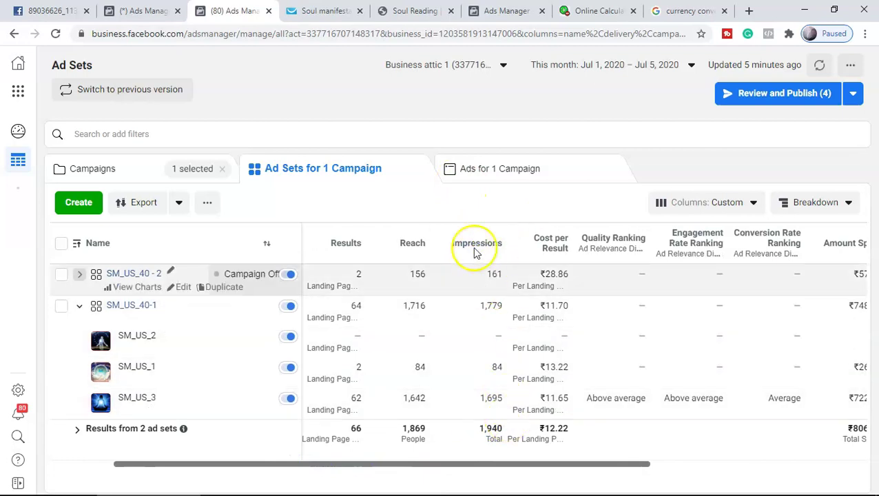
left_click(81, 307)
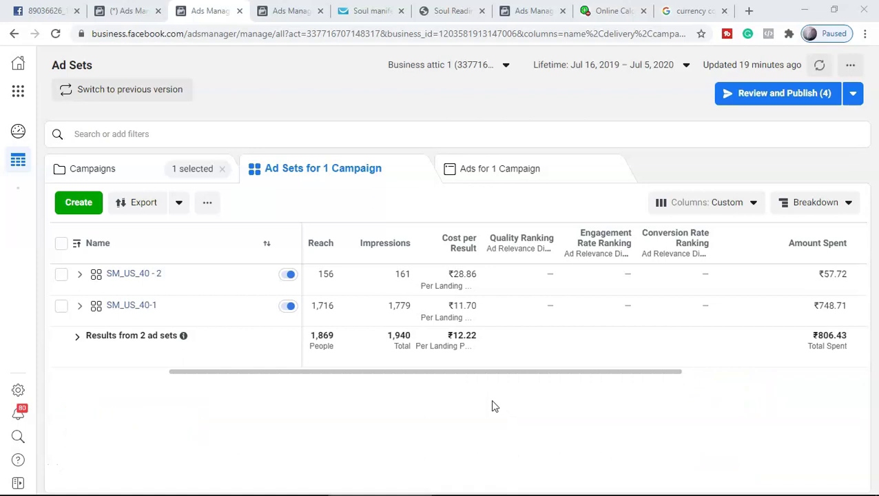
Review the lifetime metrics of both ad sets across the table and expand SM_US_40-1 to show its ads' figures
left_click_drag(483, 372, 519, 373)
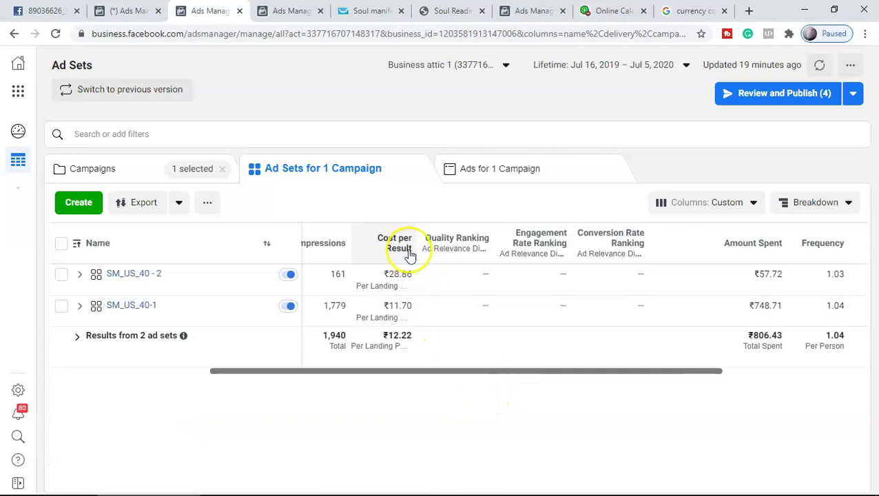
left_click_drag(438, 372, 744, 409)
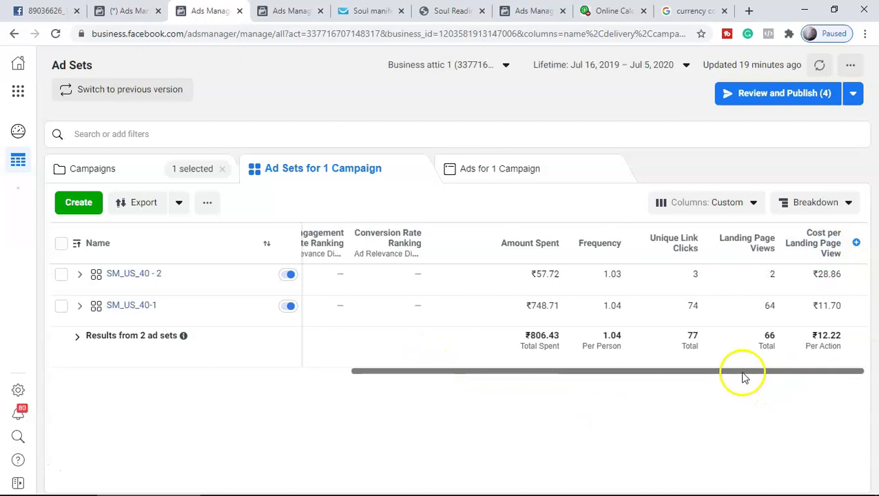
left_click_drag(742, 376, 595, 391)
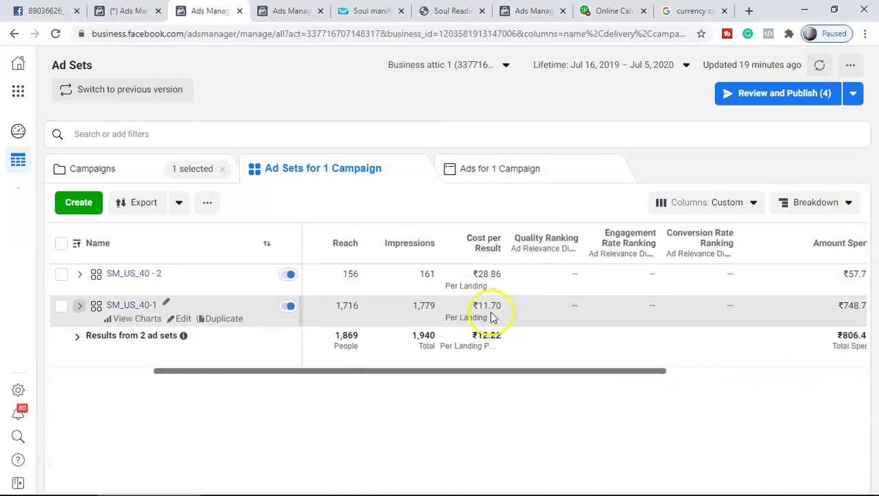
left_click(80, 306)
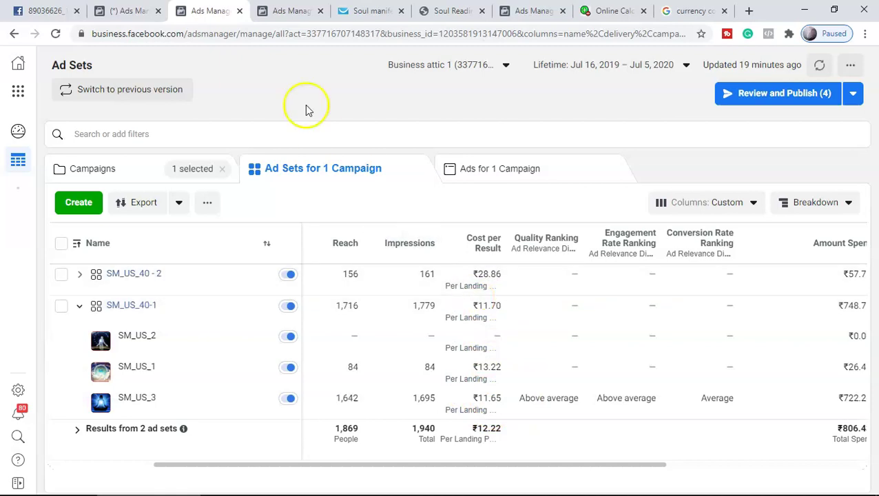
Review the US-IM-W-45 ad set's ads and collapse them, then check its cost per landing page view
left_click(283, 14)
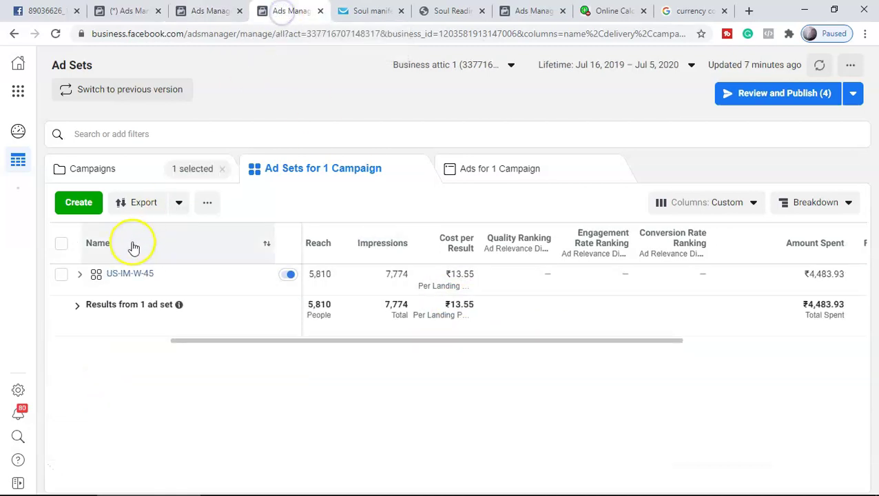
left_click(81, 276)
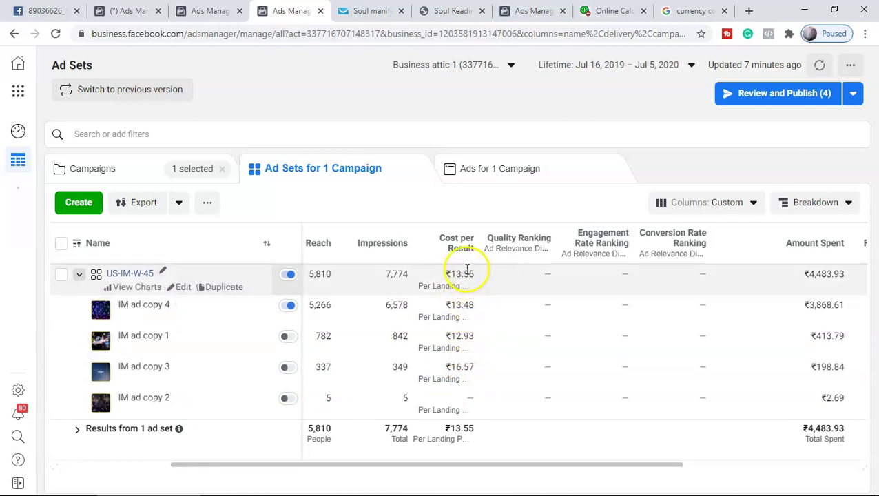
left_click(83, 275)
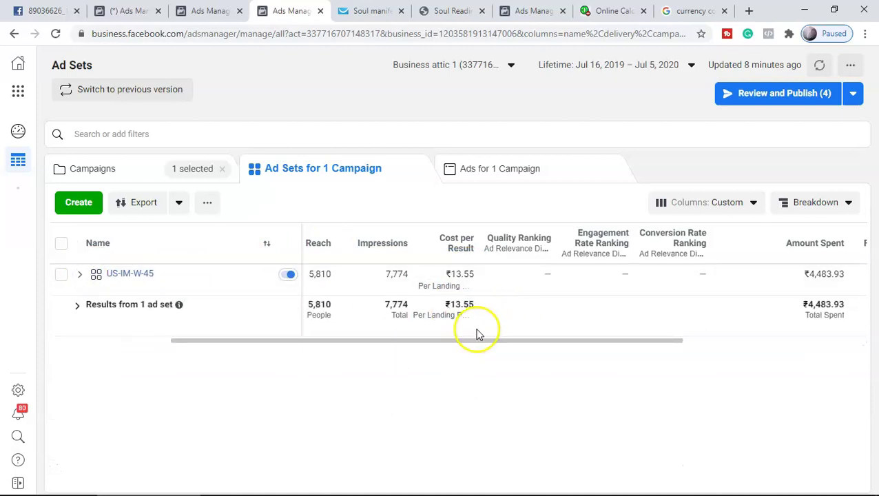
left_click_drag(486, 341, 685, 352)
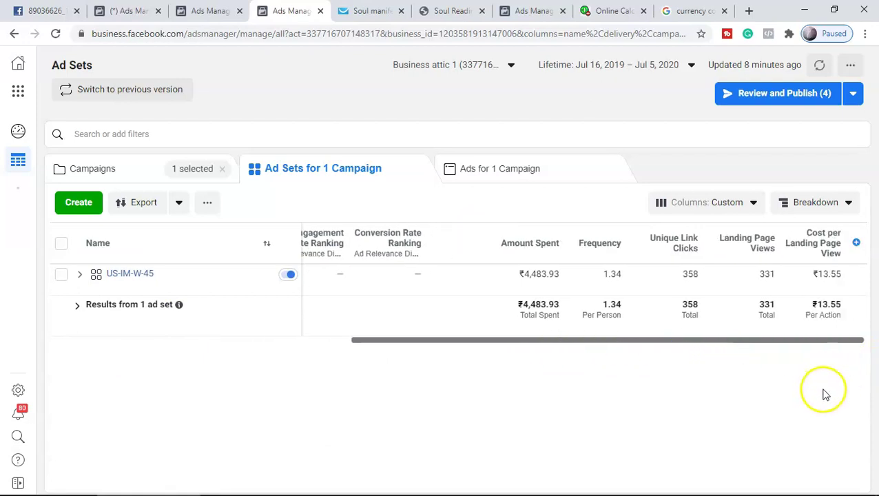
mouse_move(814, 253)
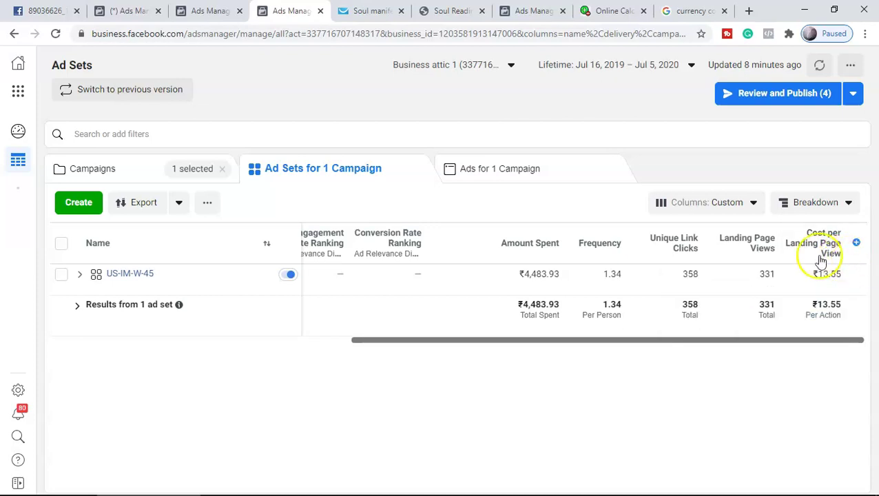
Add the CTR (Link Click-Through Rate) column to the Soul manifestation ad sets table
key("ctrl+shift+Tab")
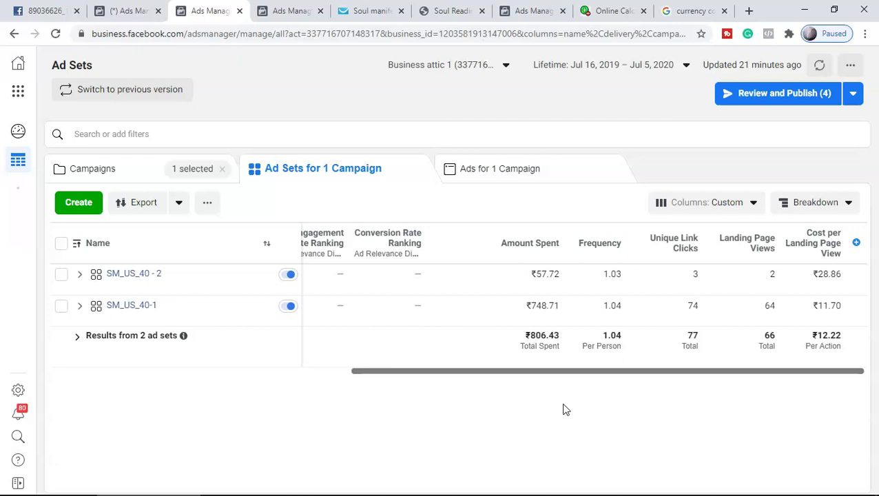
left_click(752, 204)
left_click(729, 428)
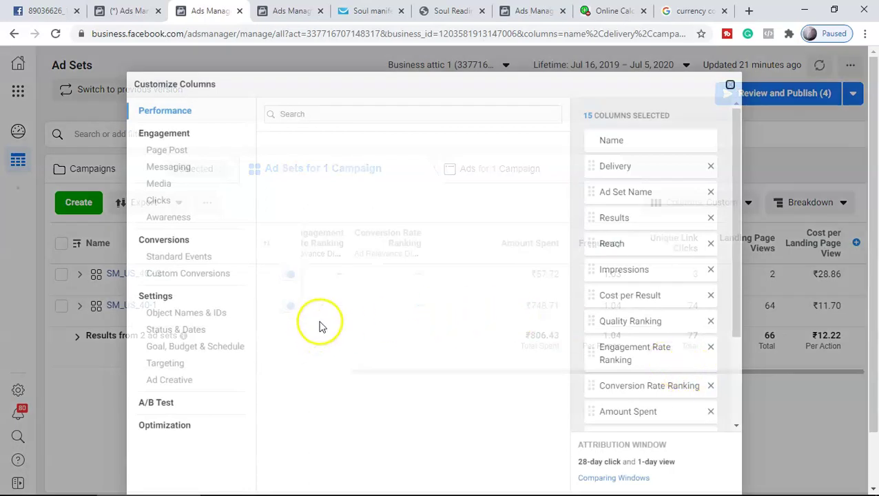
scroll(338, 351, "down", 15)
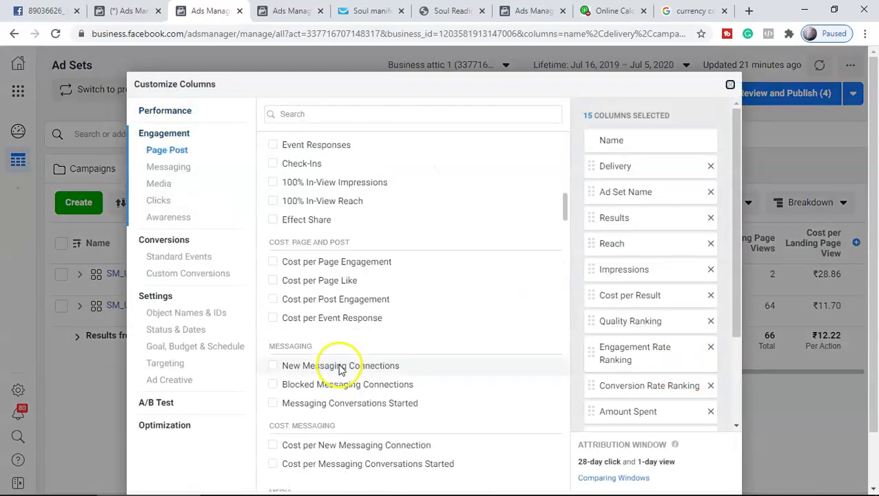
scroll(336, 368, "down", 5)
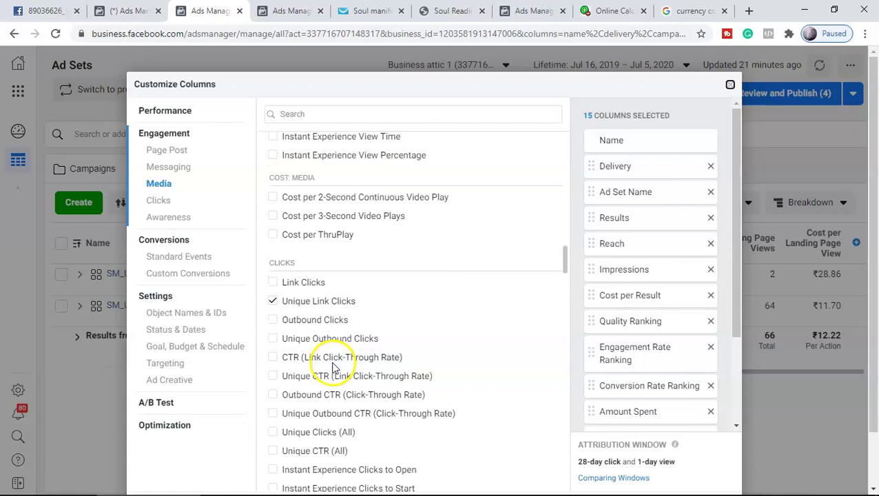
mouse_move(286, 362)
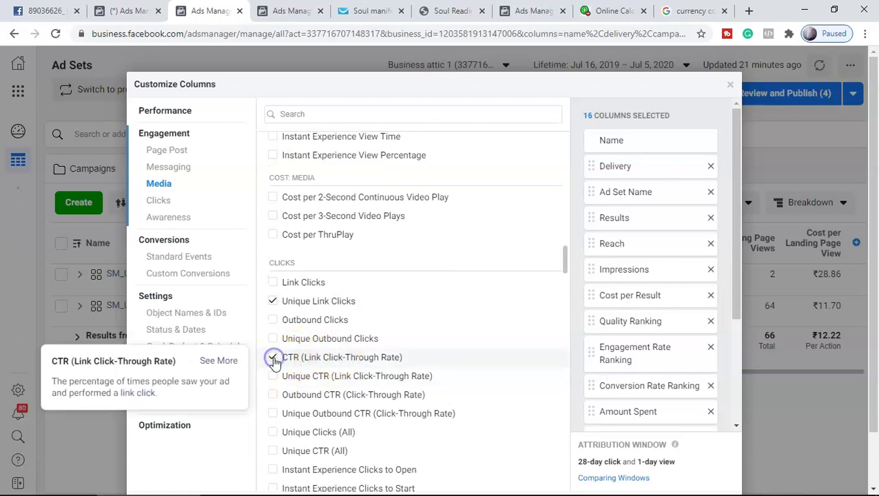
scroll(712, 398, "down", 3)
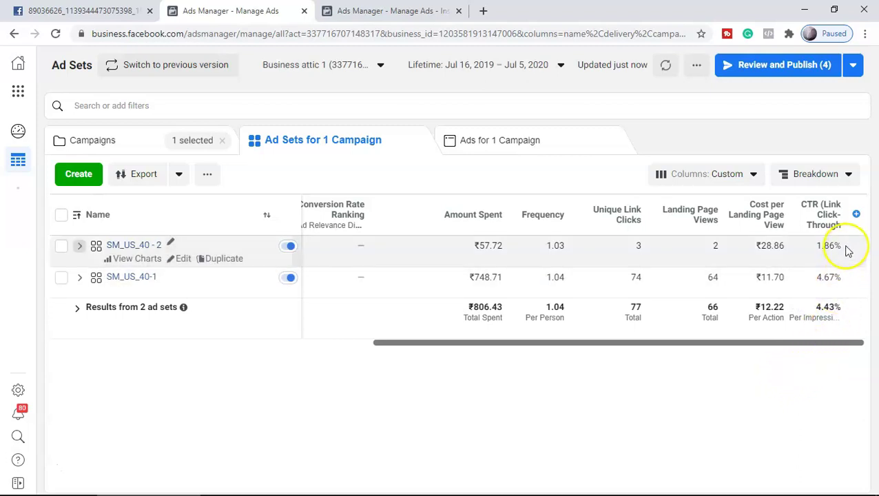
Compare the click-through rates and costs per landing page view of the Soul manifestation ad sets with those for Ad A and Ad B
mouse_move(824, 213)
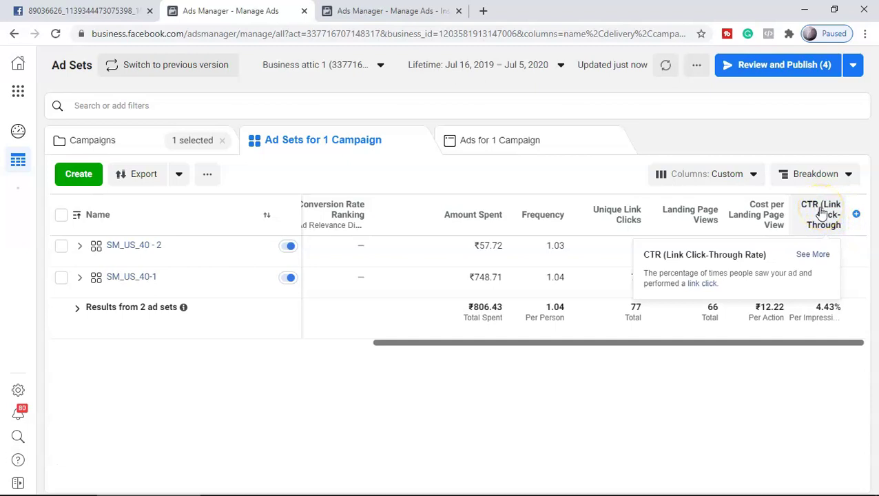
mouse_move(775, 221)
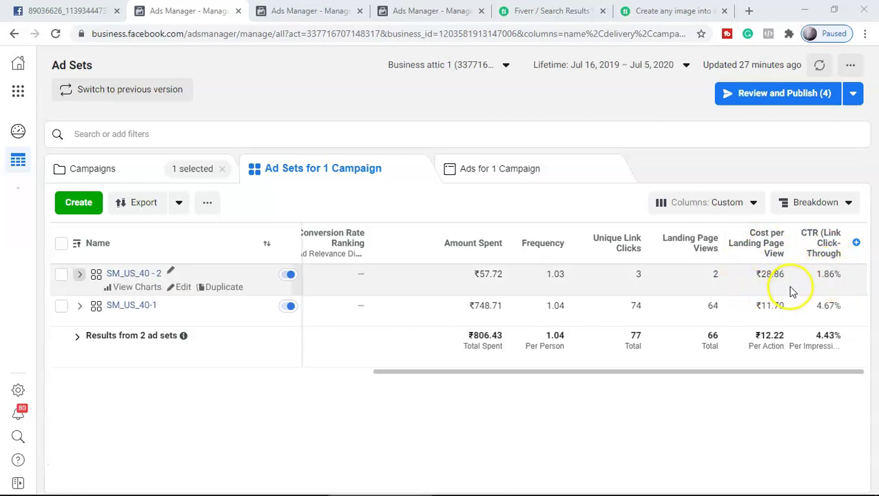
left_click(331, 12)
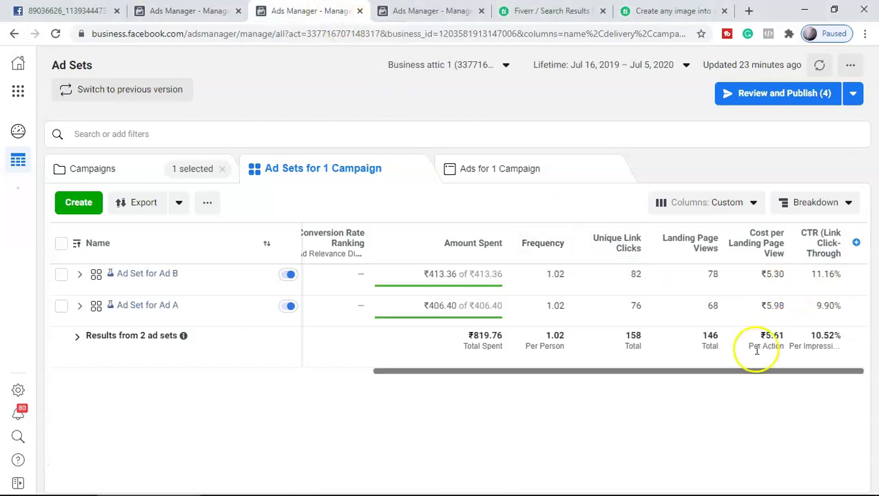
mouse_move(759, 248)
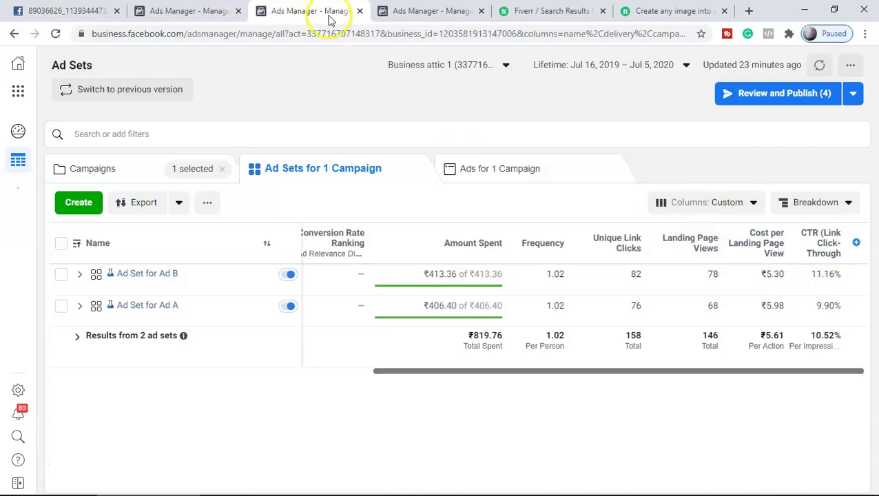
Examine the SM_US_3 ad preview's image, text and headline
left_click(427, 11)
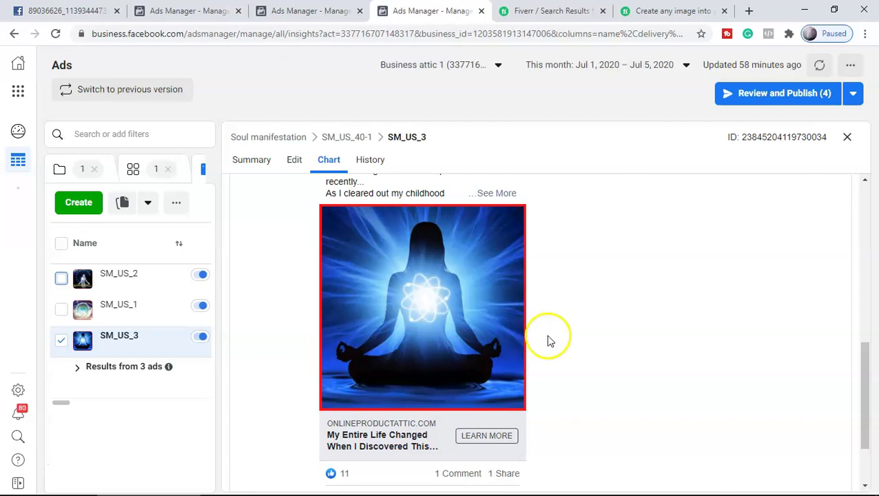
scroll(551, 351, "down", 1)
scroll(555, 366, "up", 2)
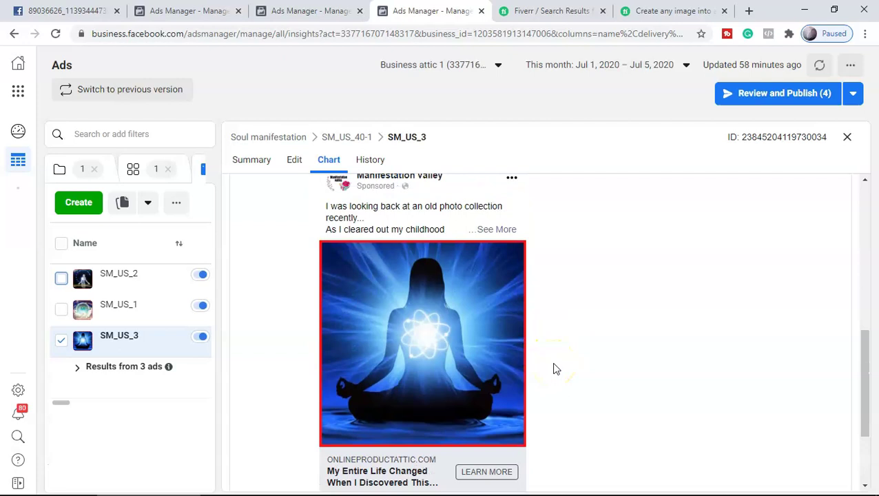
Switch to Fiverr and browse the search results for "facebook ads image"
left_click(545, 11)
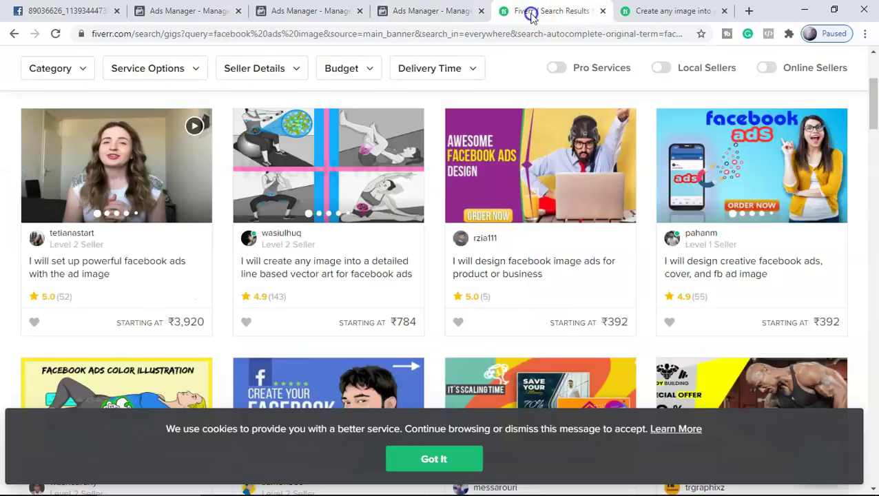
scroll(367, 308, "up", 3)
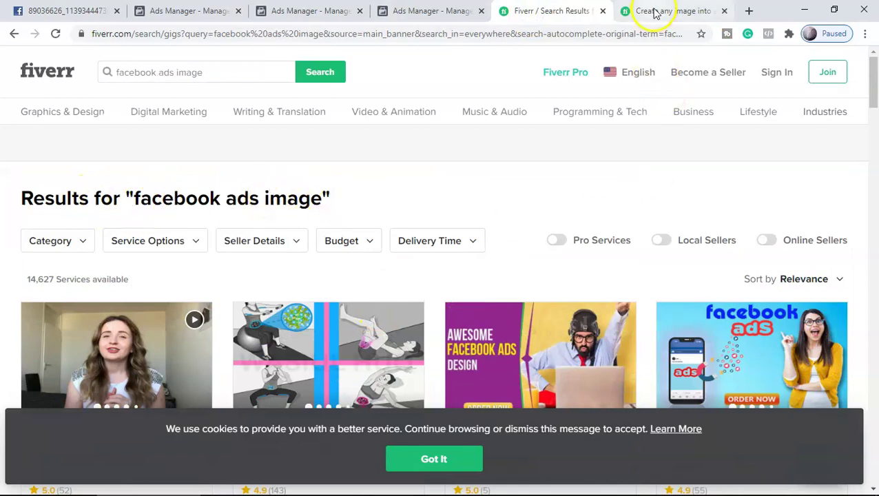
scroll(414, 335, "down", 2)
scroll(245, 196, "down", 3)
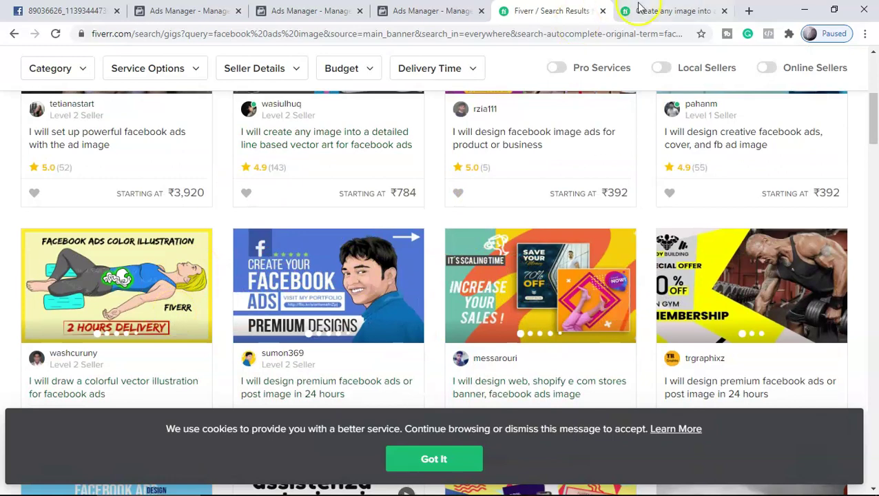
Look through the sample images of the Fiverr gig offering detailed line-based vector art for Facebook ads
left_click(660, 13)
scroll(303, 297, "down", 2)
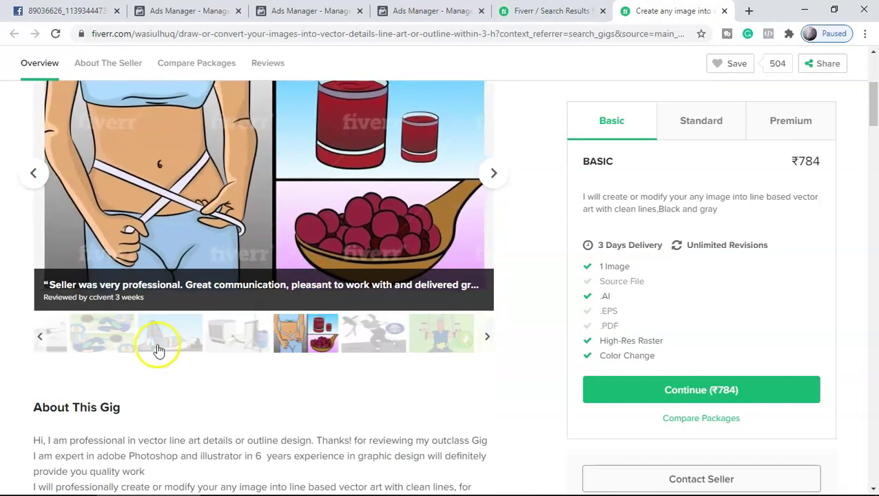
left_click(157, 344)
left_click(100, 343)
left_click(238, 338)
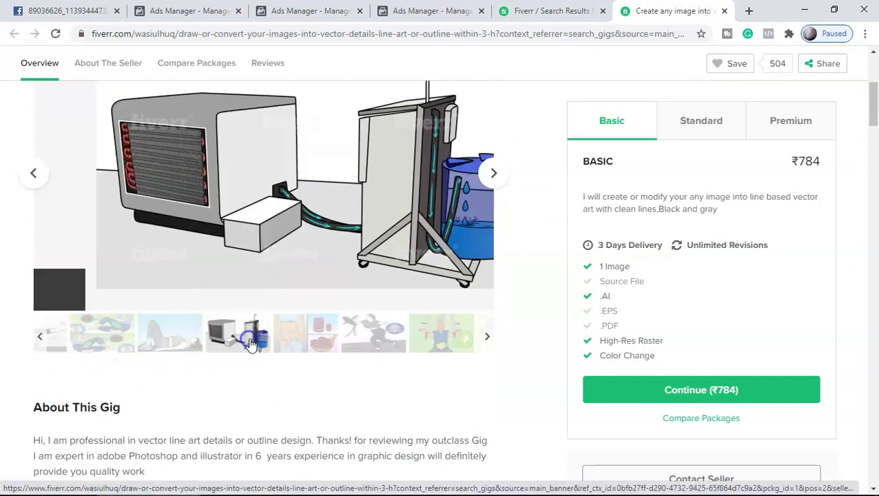
left_click(331, 350)
left_click(379, 351)
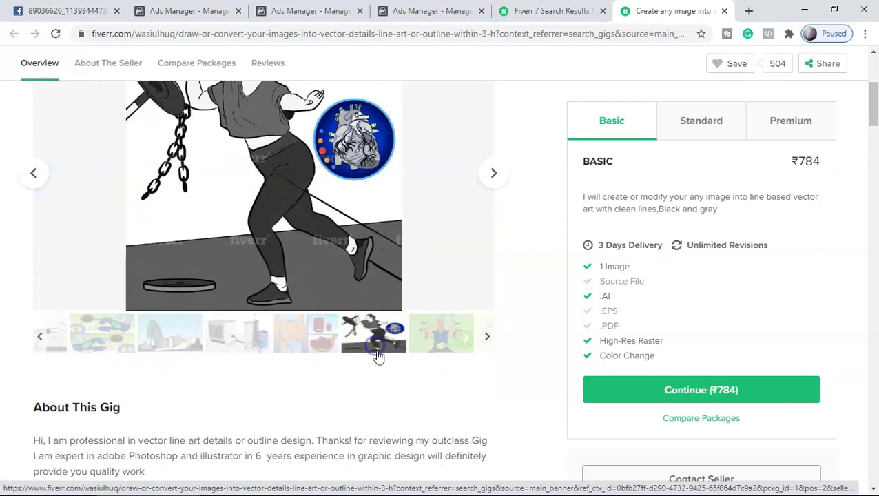
scroll(443, 360, "up", 2)
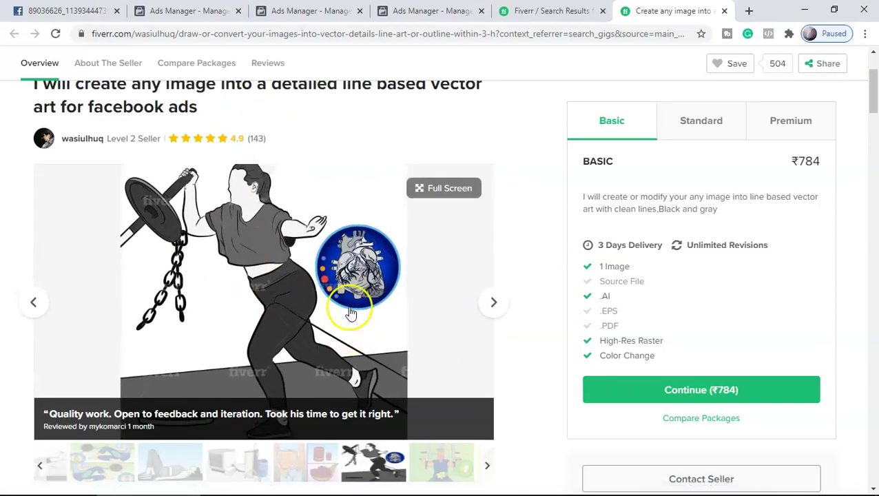
Recheck the landing page view costs of the Ad A and Ad B ad sets, and review the SM_US_3 ad preview's engagement
left_click(319, 18)
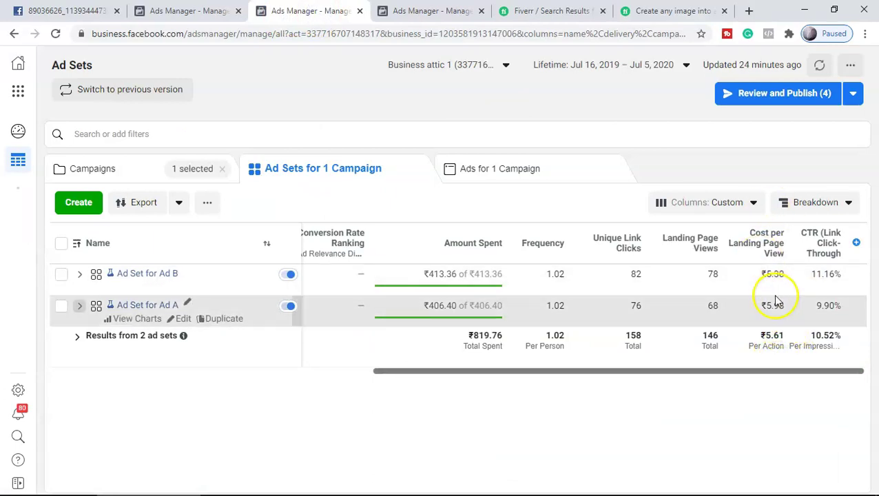
left_click(710, 385)
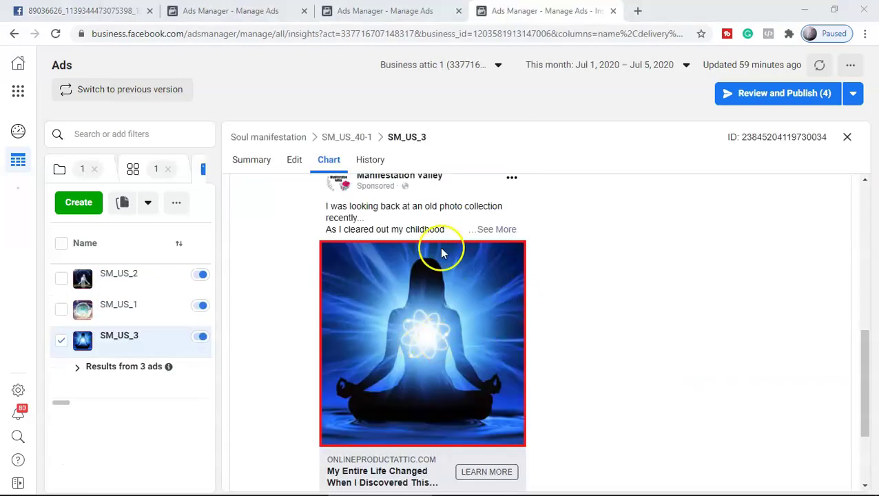
scroll(455, 332, "down", 2)
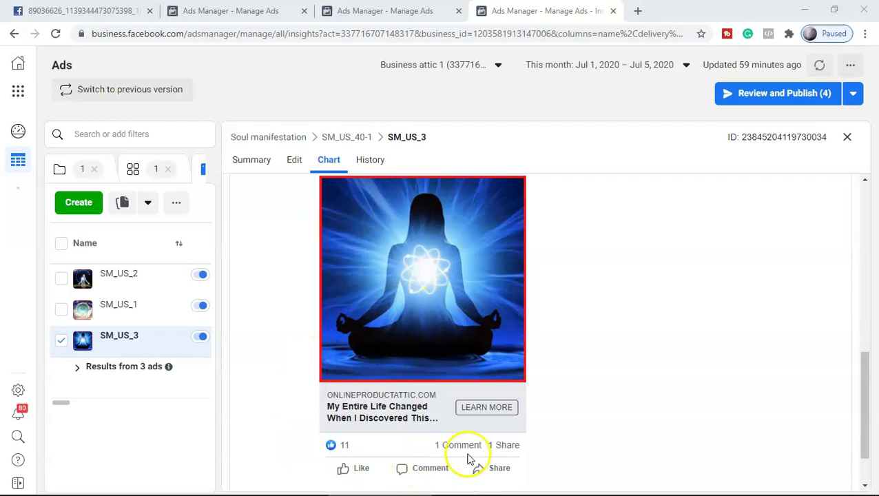
scroll(535, 391, "up", 1)
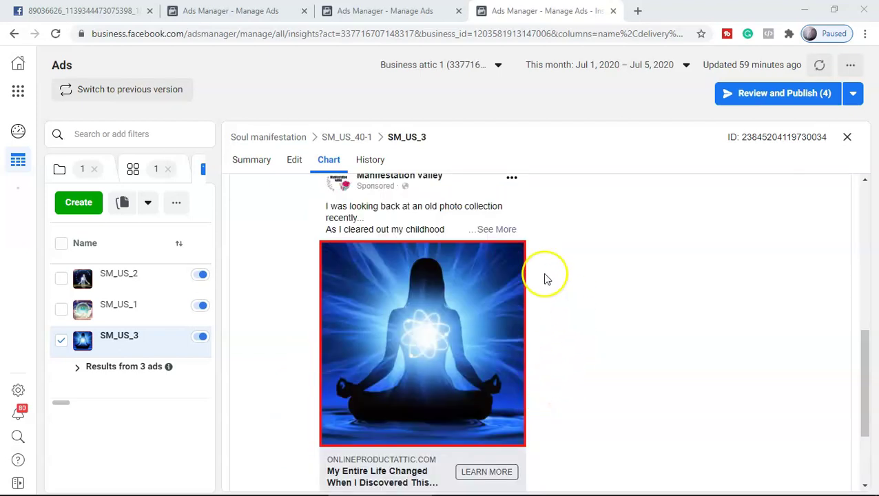
Review the metrics of the SM_US_40-1 ads across all columns of the ad sets table, and collapse that ad set
left_click(78, 13)
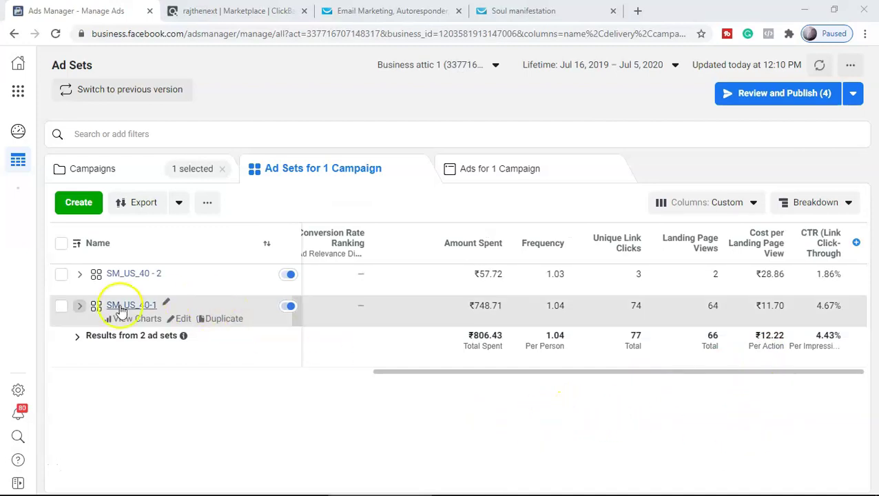
left_click(80, 308)
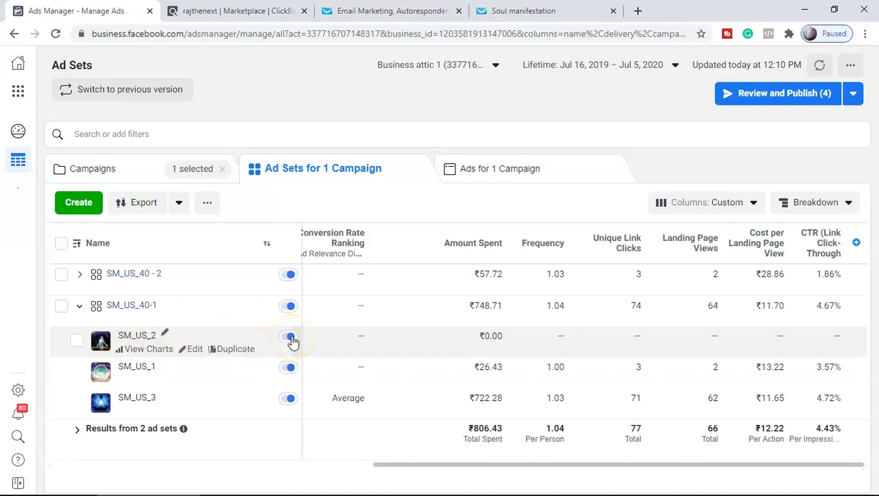
scroll(290, 340, "left", 10)
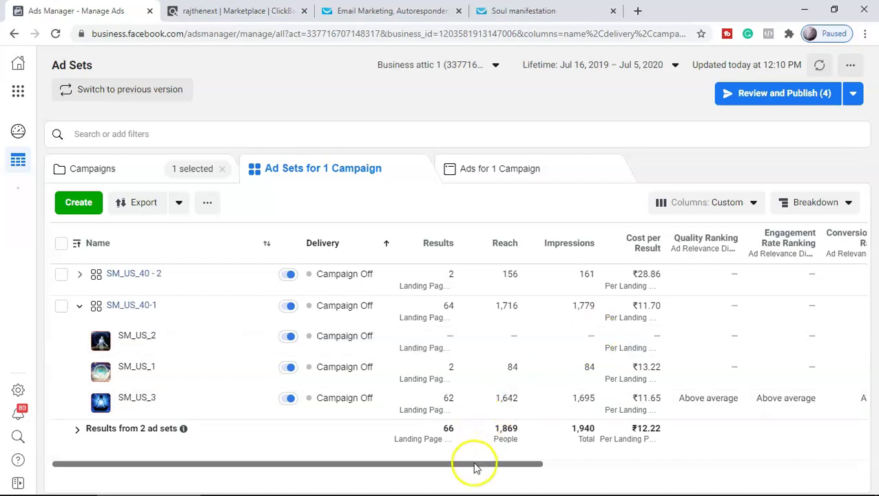
left_click_drag(476, 467, 830, 462)
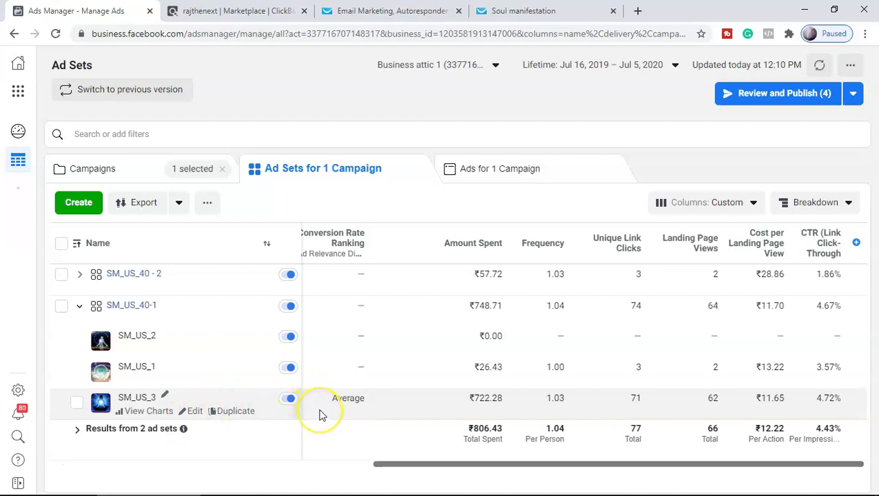
left_click(79, 305)
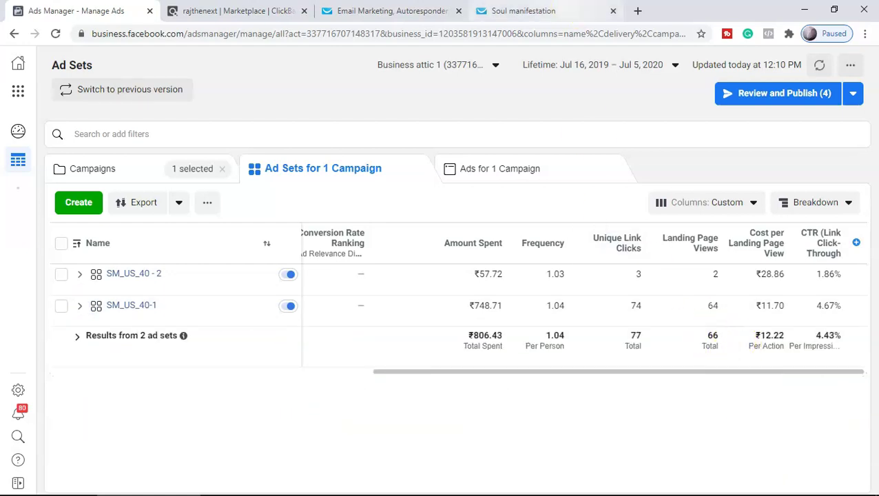
View the Soul manifestation landing page and check its visits in the GetResponse landing pages list
left_click(523, 10)
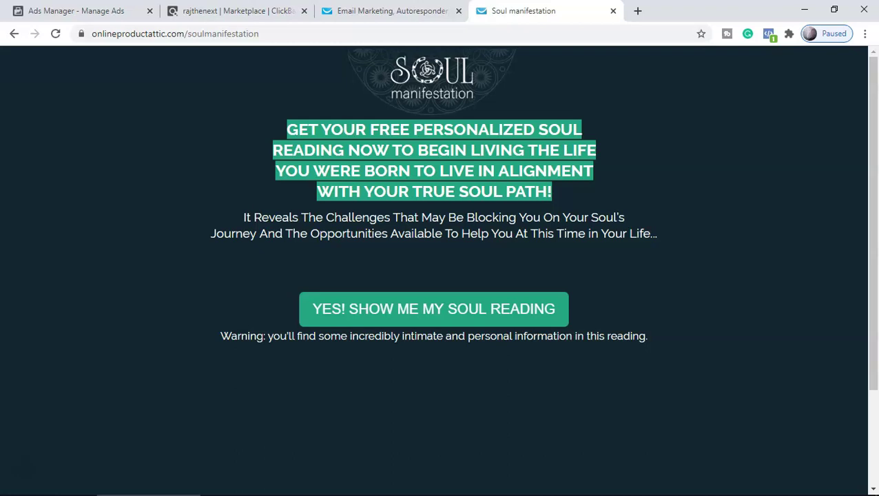
left_click(415, 10)
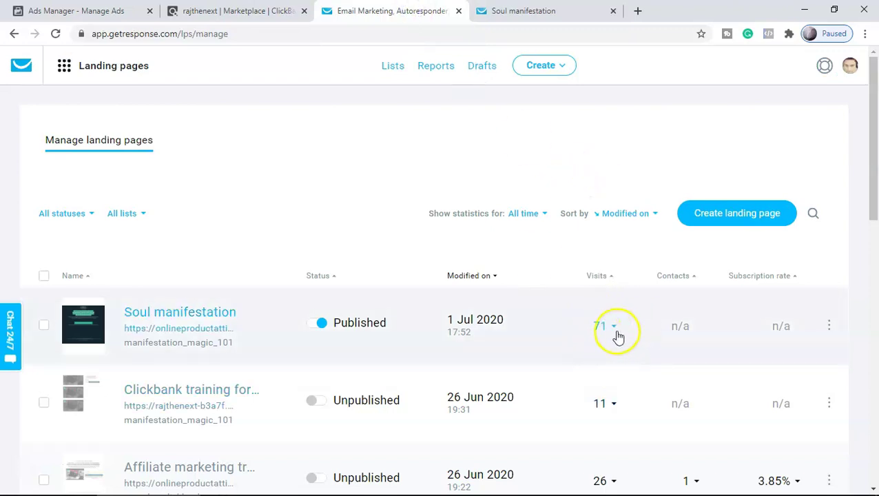
Compare the landing page views of the SM_US_40 ad sets with the Soul manifestation page's visits in GetResponse
left_click(234, 10)
key("ctrl+shift+Tab")
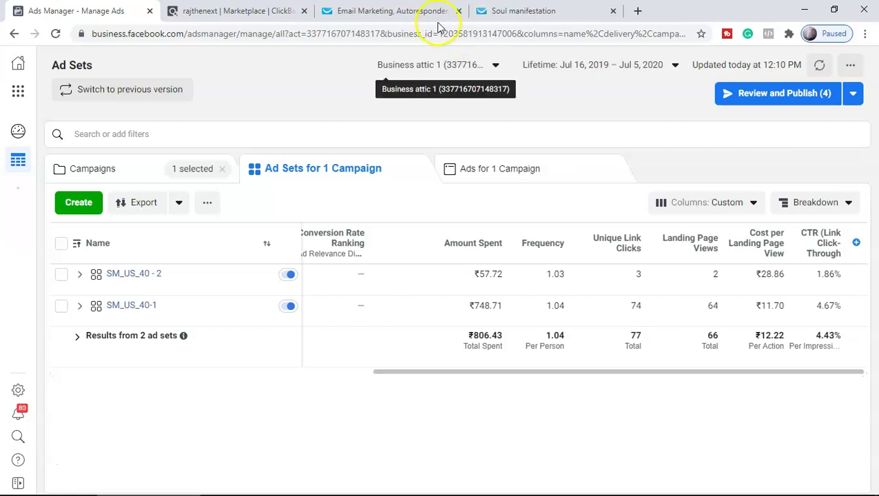
left_click(402, 11)
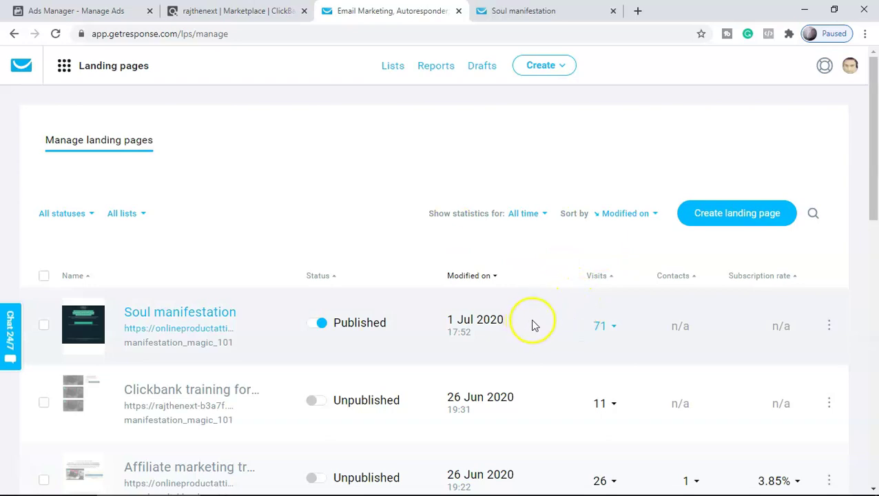
key("ctrl+1")
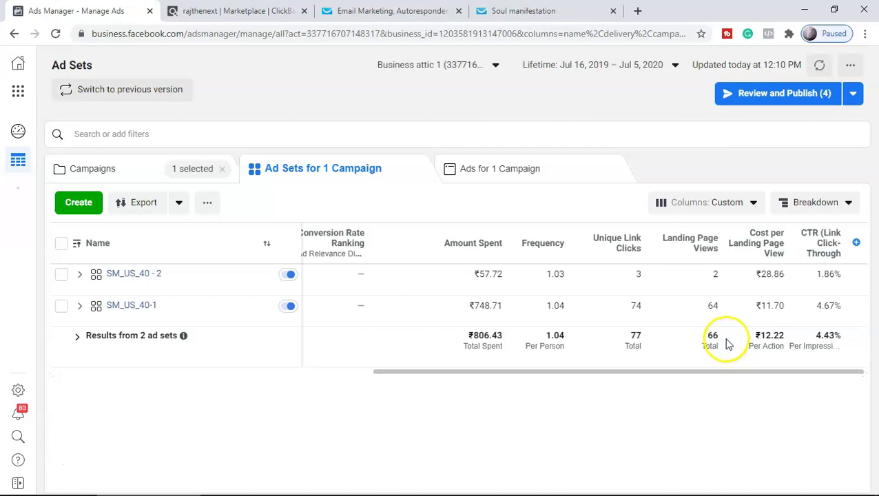
key("ctrl+3")
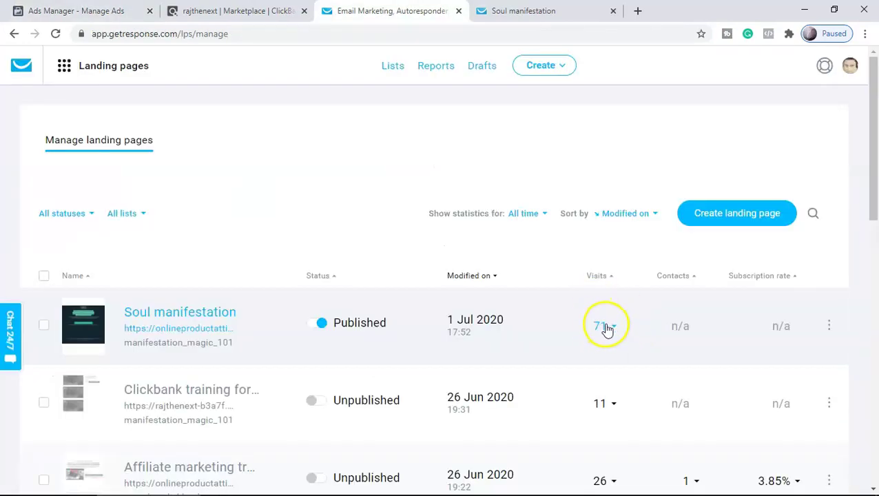
Check the Soul Manifestation offer's hops in the ClickBank marketplace results against the GetResponse landing page visits
left_click(232, 10)
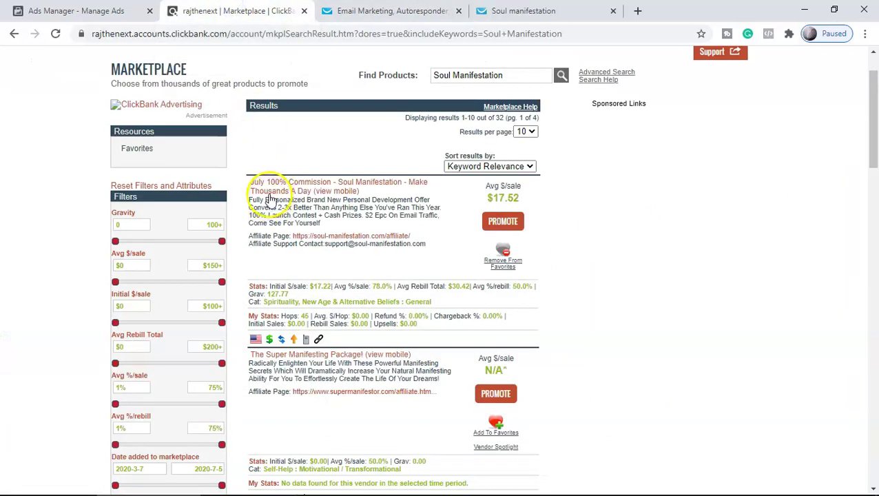
double_click(308, 316)
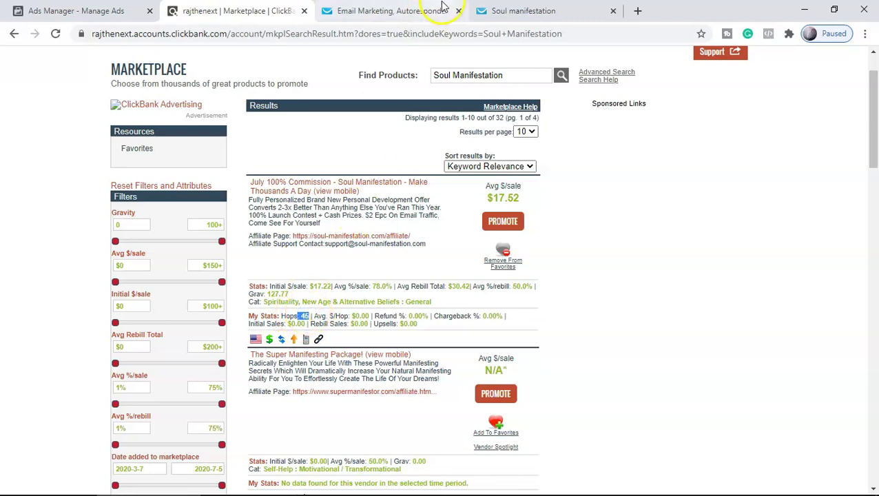
left_click(418, 10)
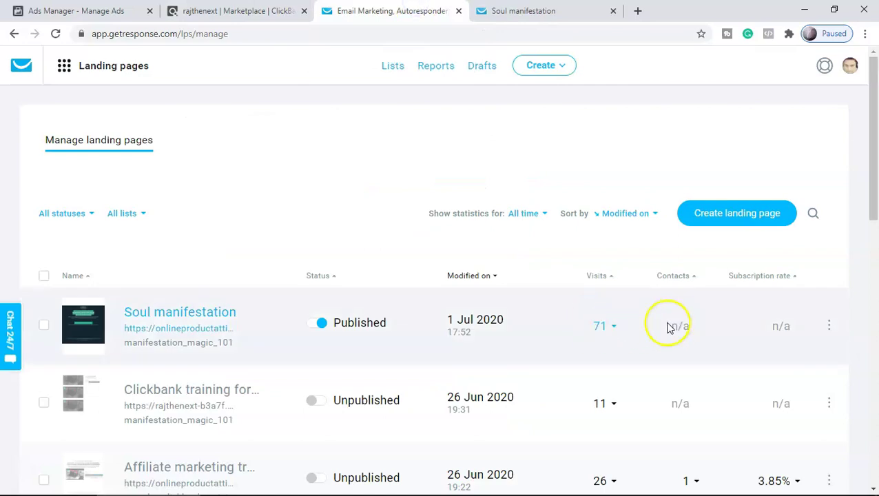
key("ctrl+shift+Tab")
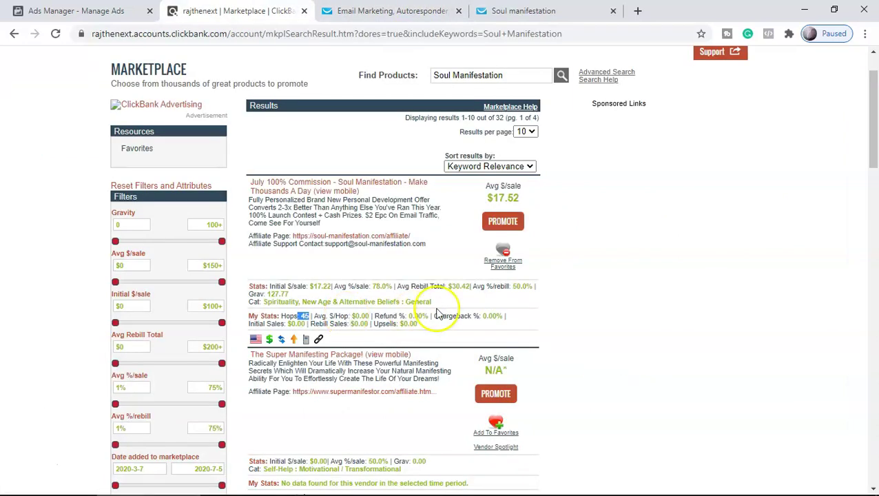
left_click(582, 304)
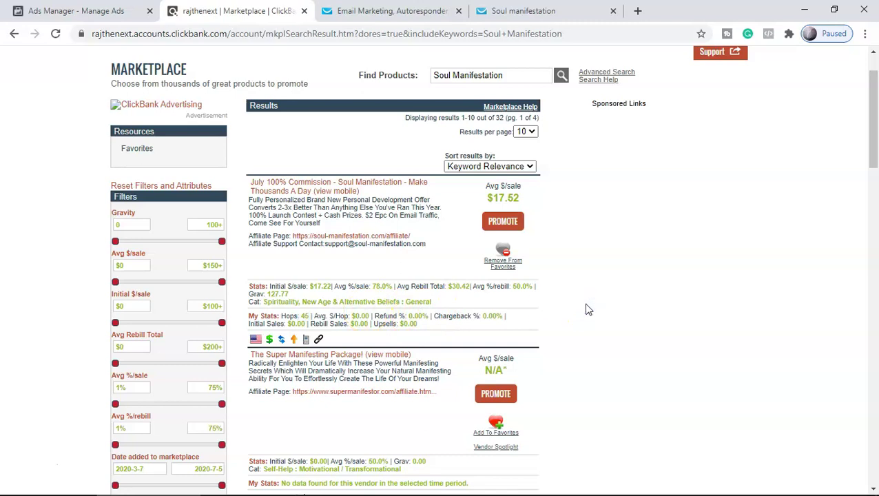
Review the published Soul manifestation landing page and return to the offer's stats in the ClickBank marketplace
left_click(523, 10)
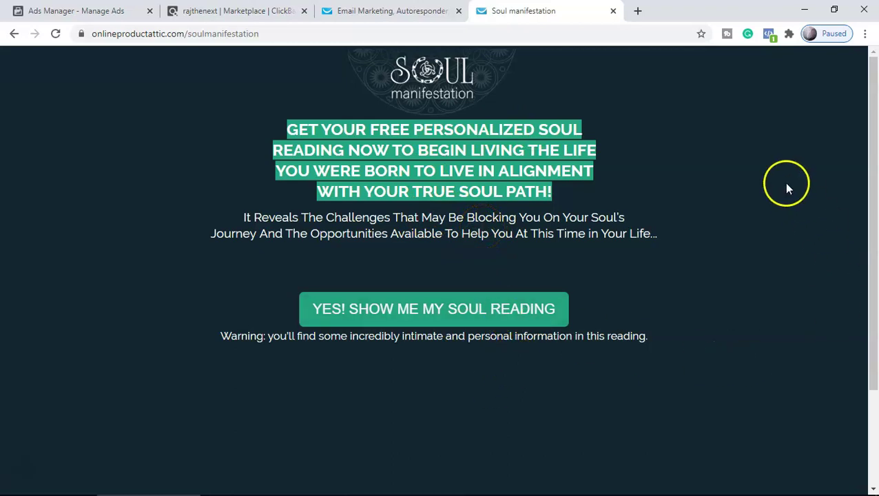
scroll(783, 182, "down", 2)
scroll(779, 234, "up", 2)
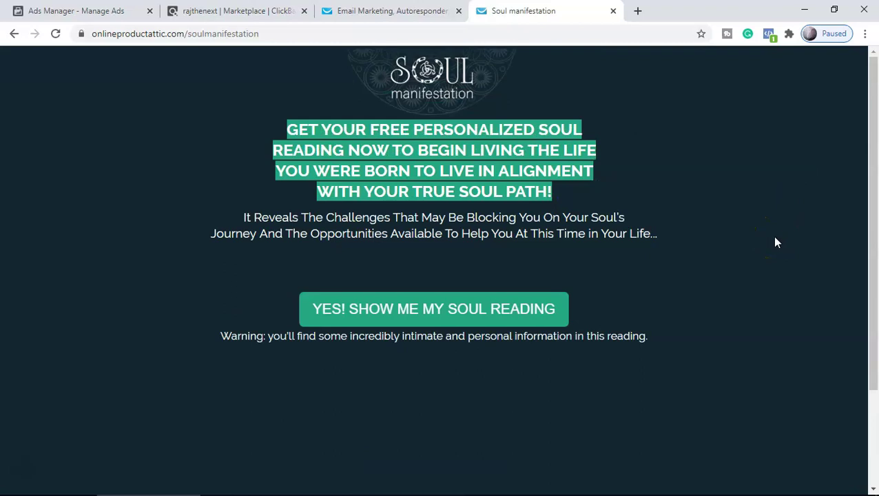
left_click_drag(784, 253, 777, 298)
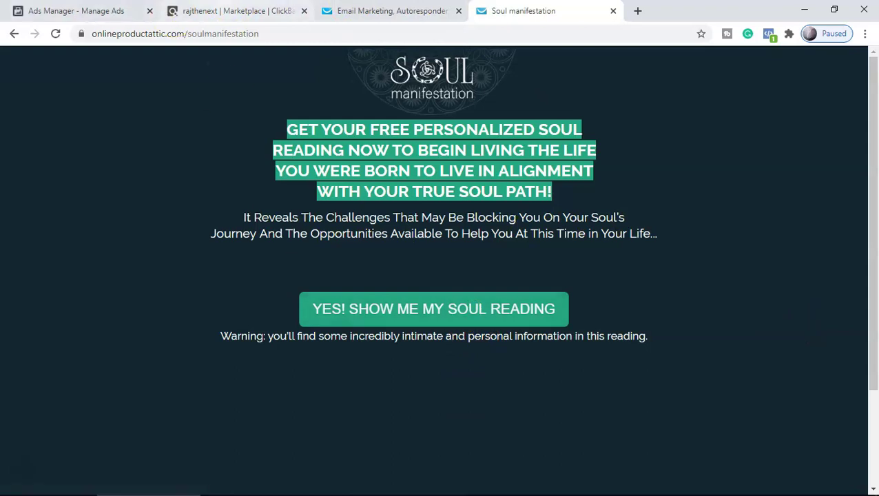
left_click(175, 15)
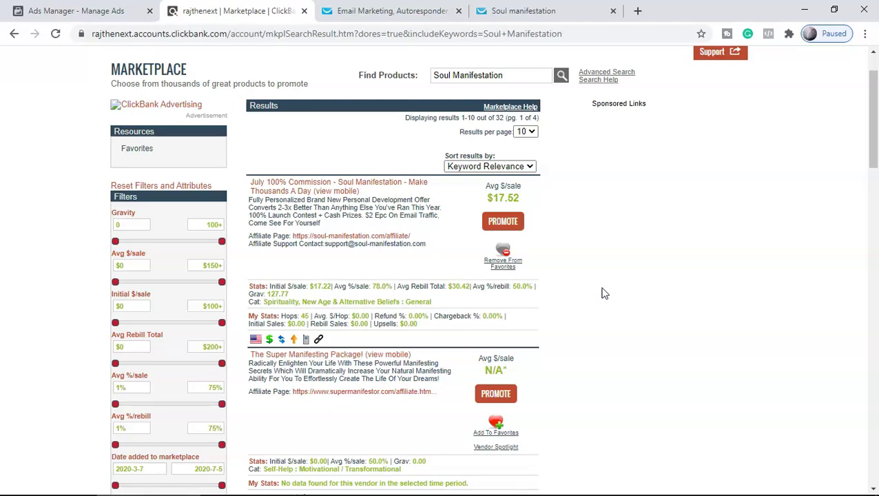
Review the SM_US_40 ad sets in Ads Manager across all columns, from delivery and results to link clicks and click-through rate
left_click(475, 392)
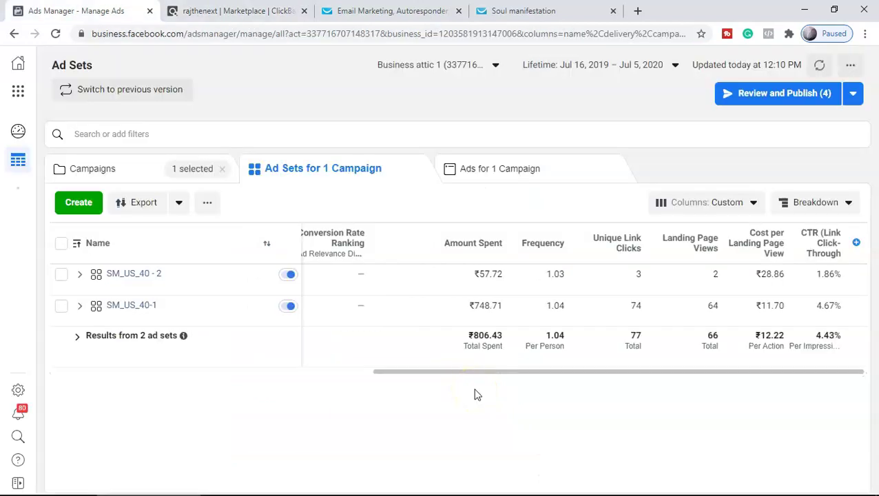
left_click_drag(485, 370, 244, 379)
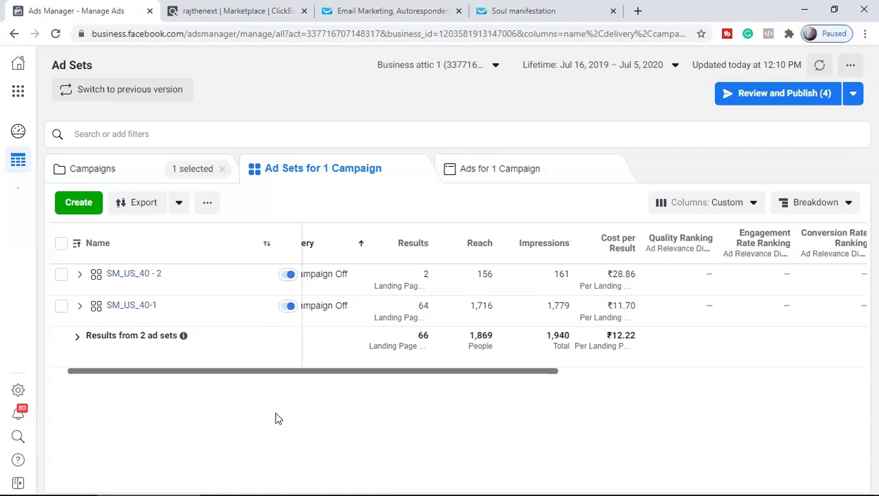
left_click(306, 400)
left_click_drag(383, 372, 318, 384)
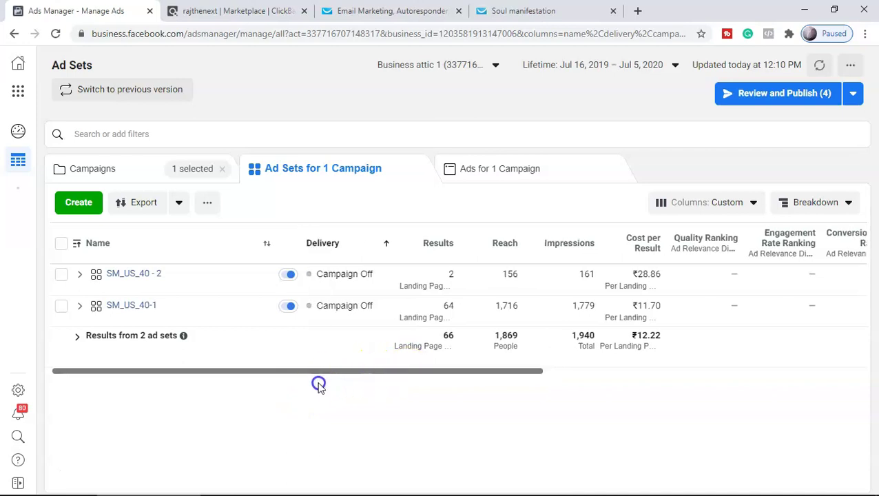
left_click_drag(448, 370, 858, 372)
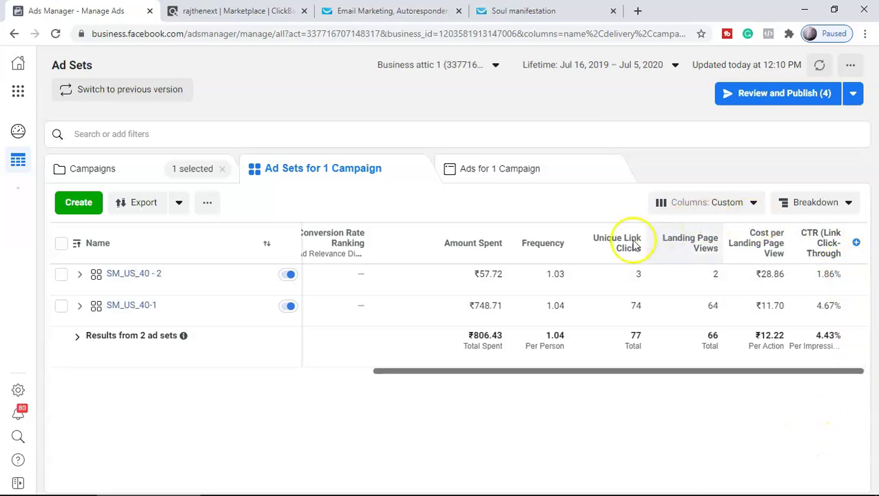